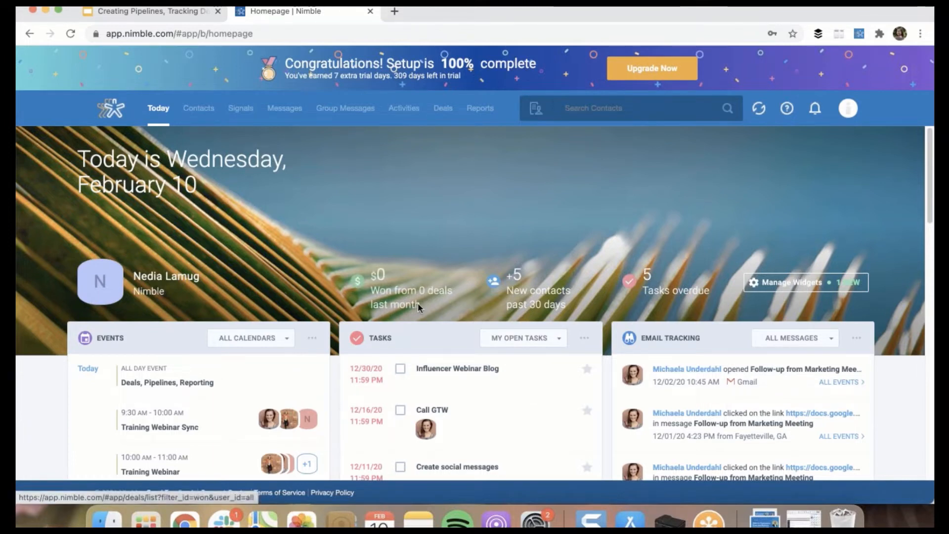
Move the Deals widget on the Today page up into the middle of the first widget row, in place of Tasks
scroll(417, 303, "down", 1)
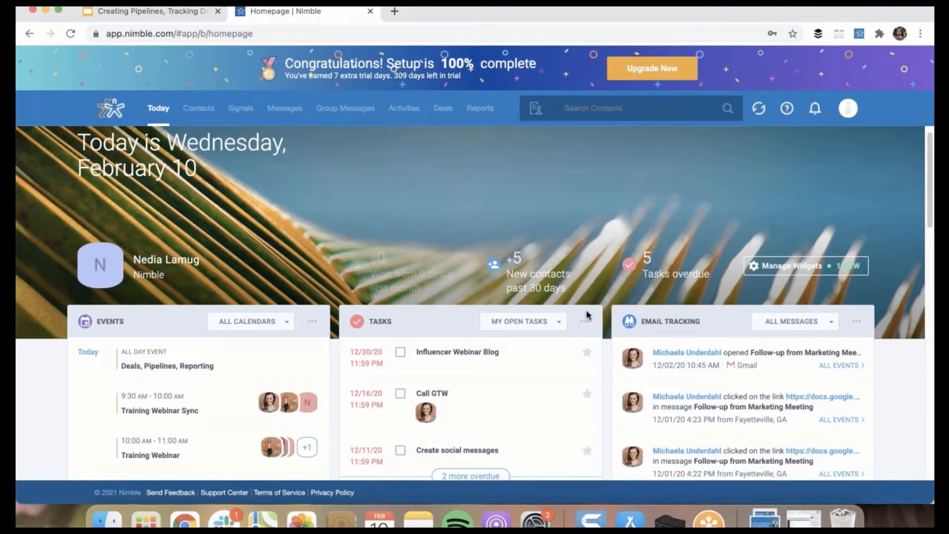
scroll(611, 350, "down", 6)
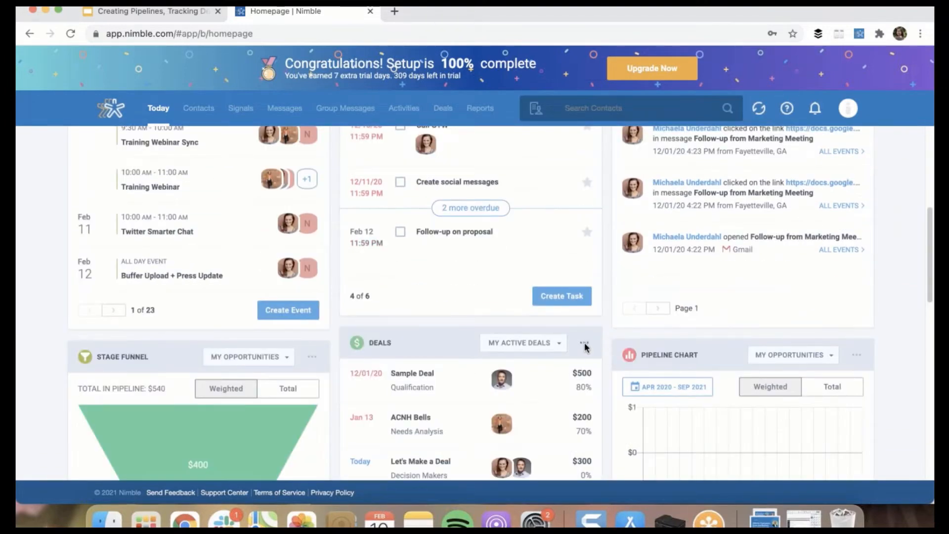
scroll(604, 349, "down", 1)
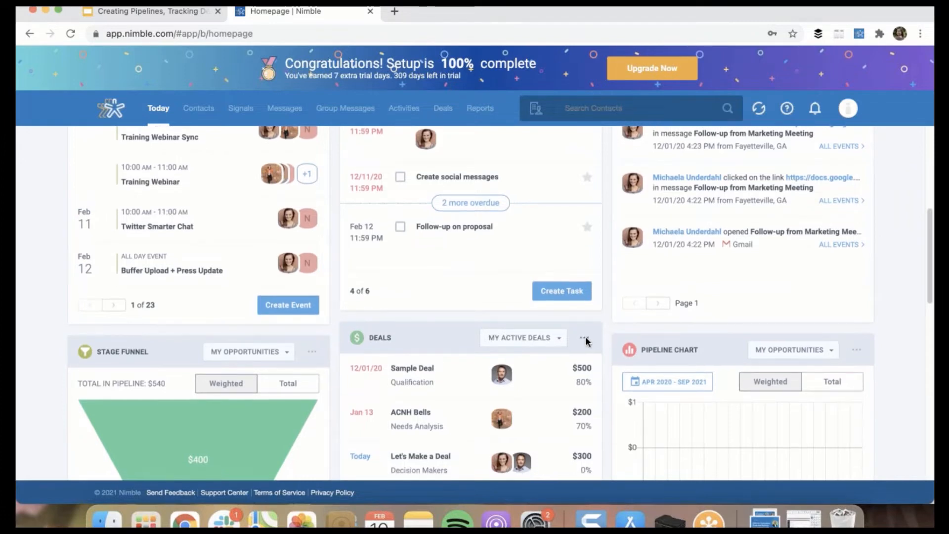
left_click(584, 338)
left_click(585, 339)
left_click(587, 340)
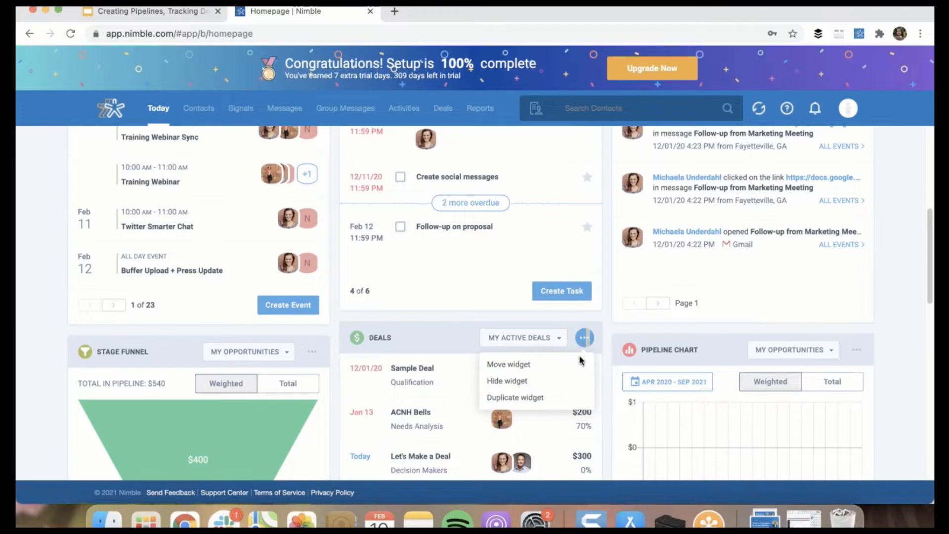
left_click(538, 366)
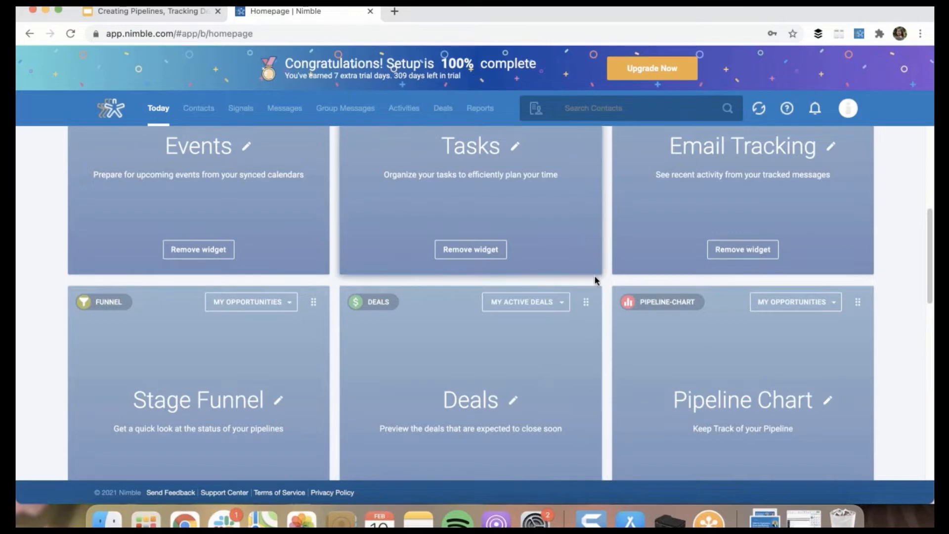
scroll(591, 296, "up", 1)
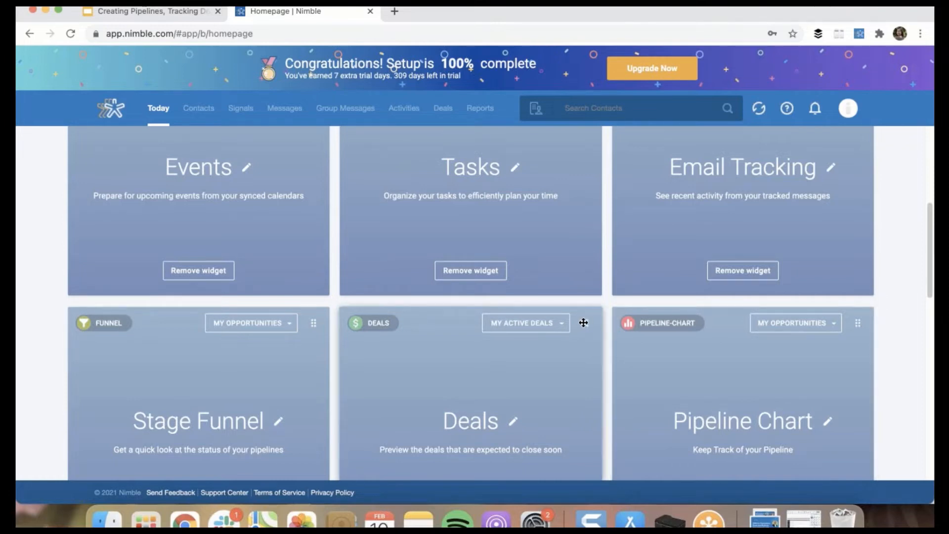
left_click_drag(583, 322, 588, 150)
scroll(529, 279, "up", 5)
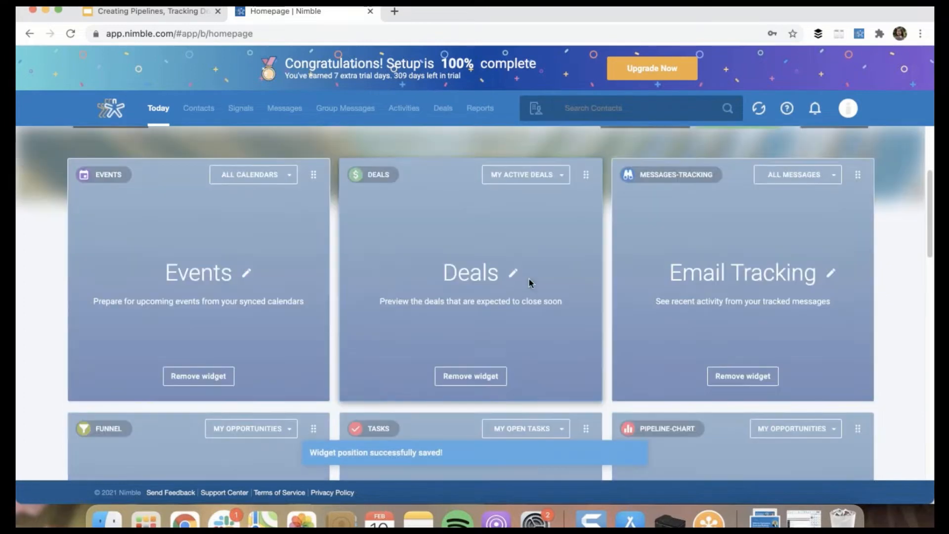
Move the Stage Funnel widget to the start of the first widget row, in place of Events
scroll(529, 279, "down", 5)
left_click_drag(318, 326, 355, 196)
scroll(431, 271, "up", 6)
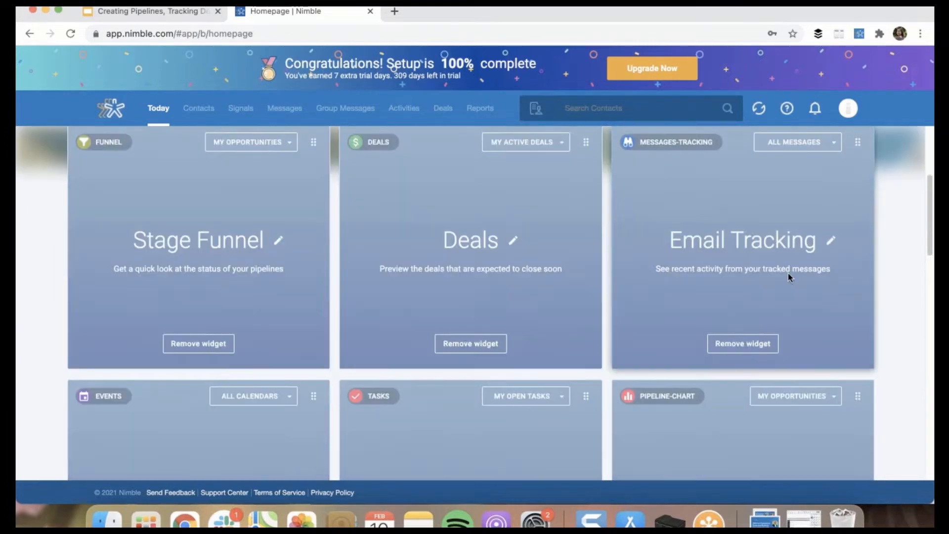
Move the Pipeline Chart widget into the first row in place of Email Tracking and leave the widget settings
scroll(854, 341, "down", 3)
scroll(857, 346, "up", 2)
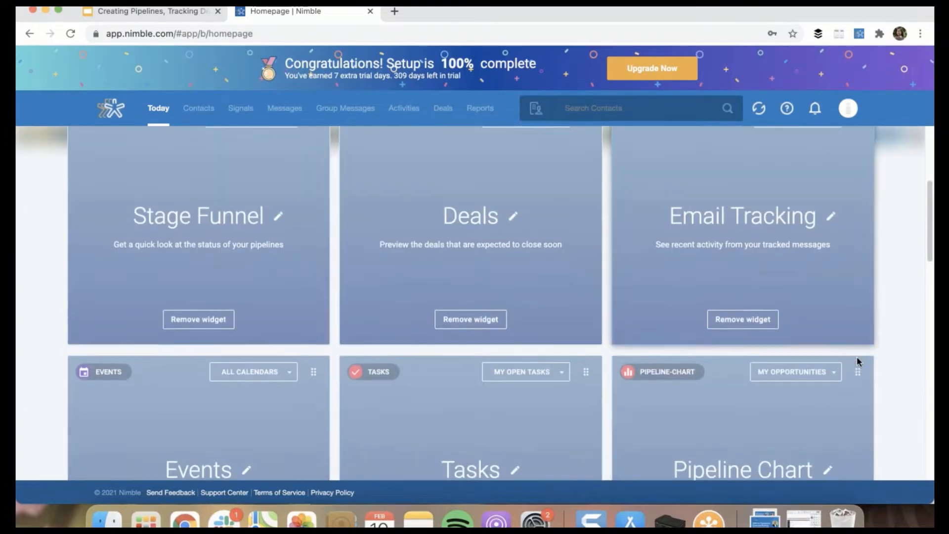
left_click_drag(858, 370, 830, 143)
scroll(587, 257, "up", 3)
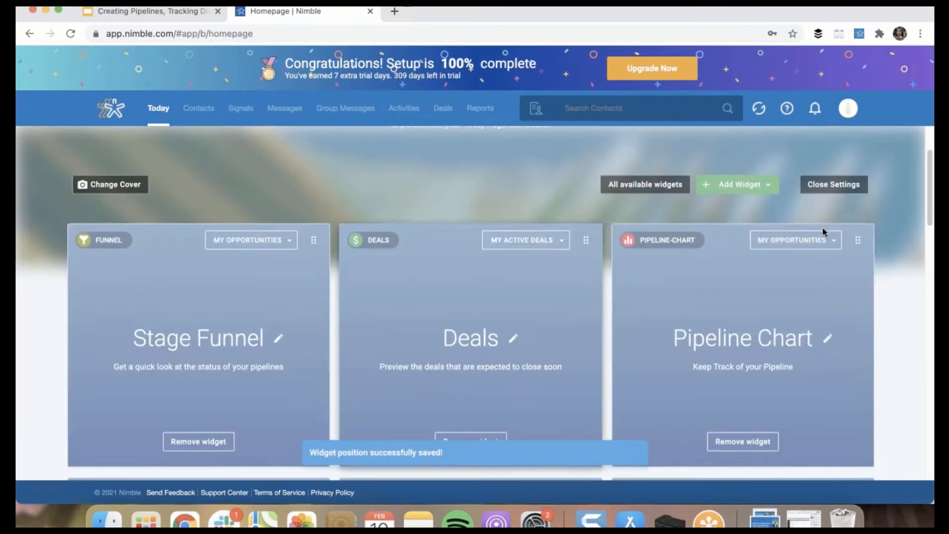
left_click(840, 185)
scroll(617, 303, "up", 2)
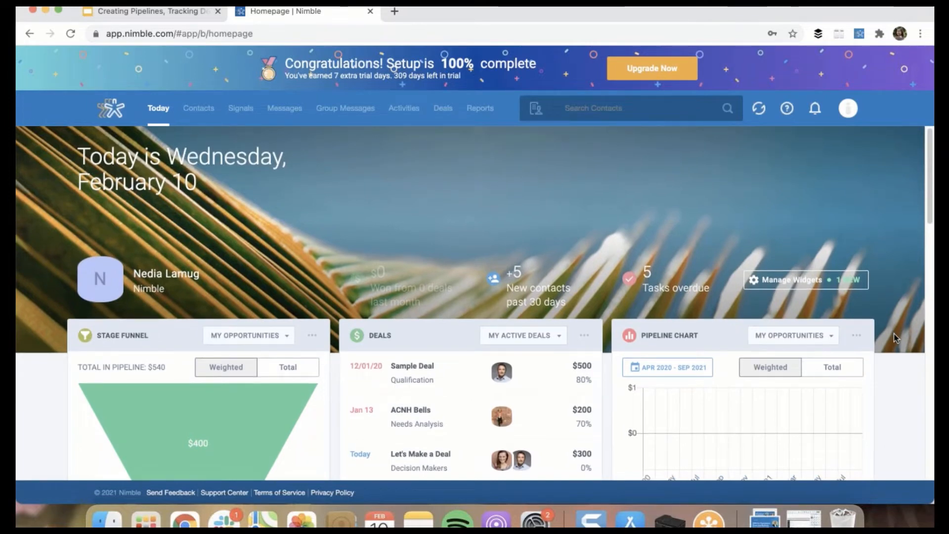
Review the rearranged deal widgets, including the deal filter choices of the Deals widget and the stages in the Stage Funnel
scroll(897, 339, "down", 1)
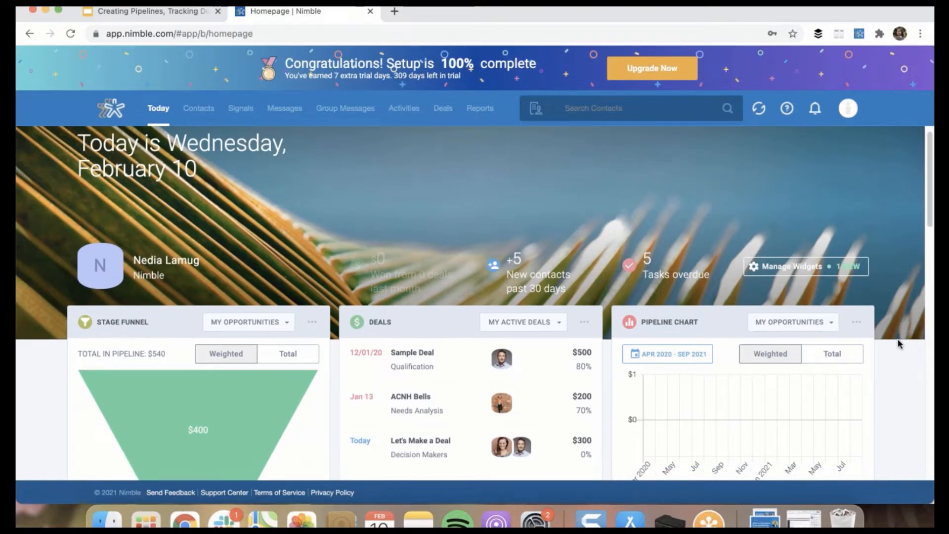
scroll(897, 340, "down", 6)
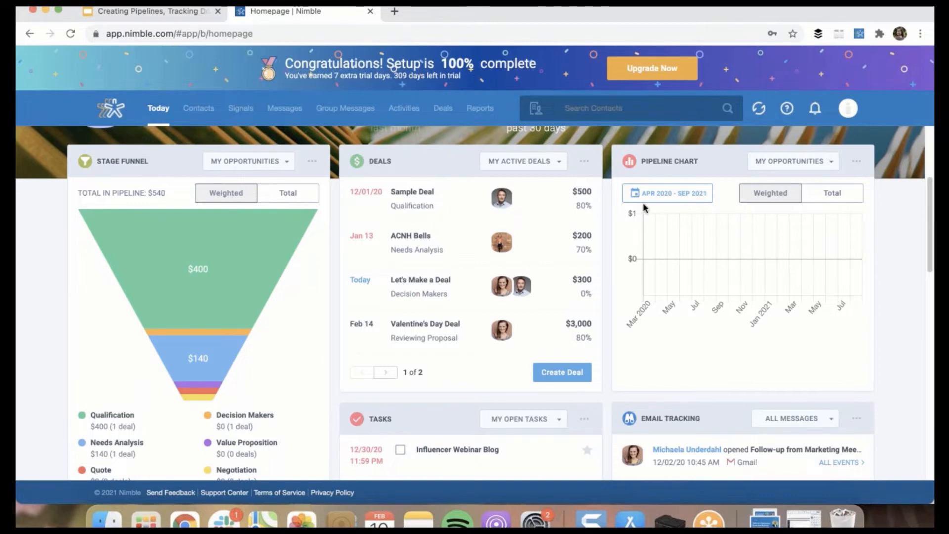
left_click(542, 163)
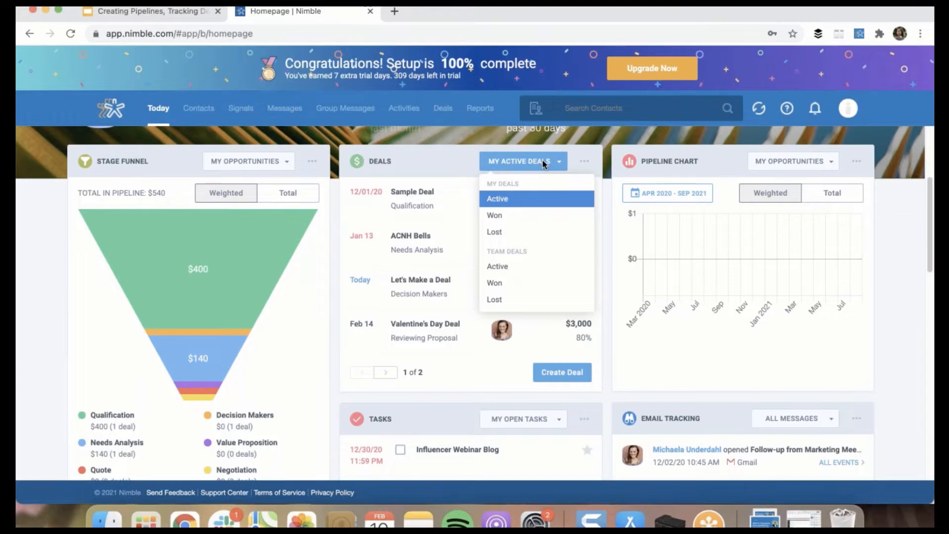
left_click(580, 371)
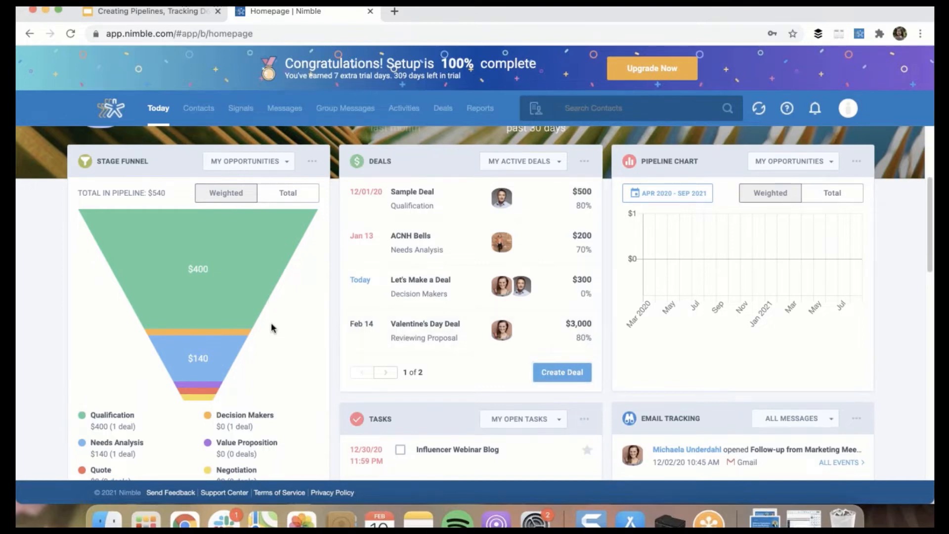
scroll(296, 334, "down", 1)
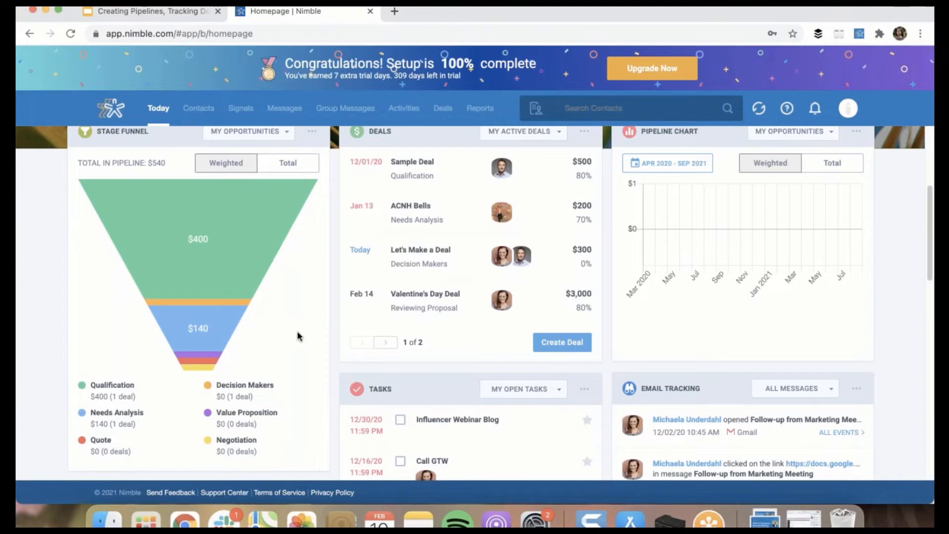
Switch the Pipeline Chart to total values and set its date range to May 2020 – August 2021
left_click(838, 169)
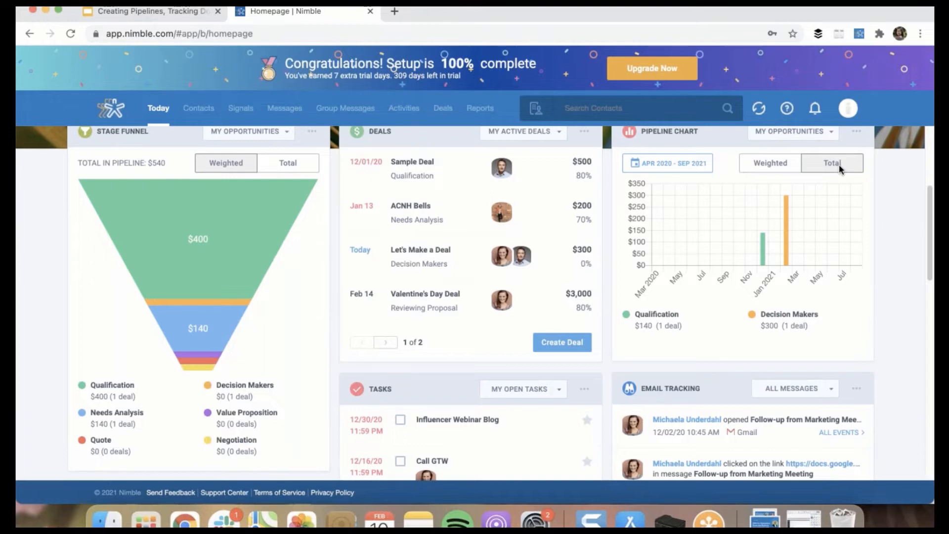
left_click(692, 156)
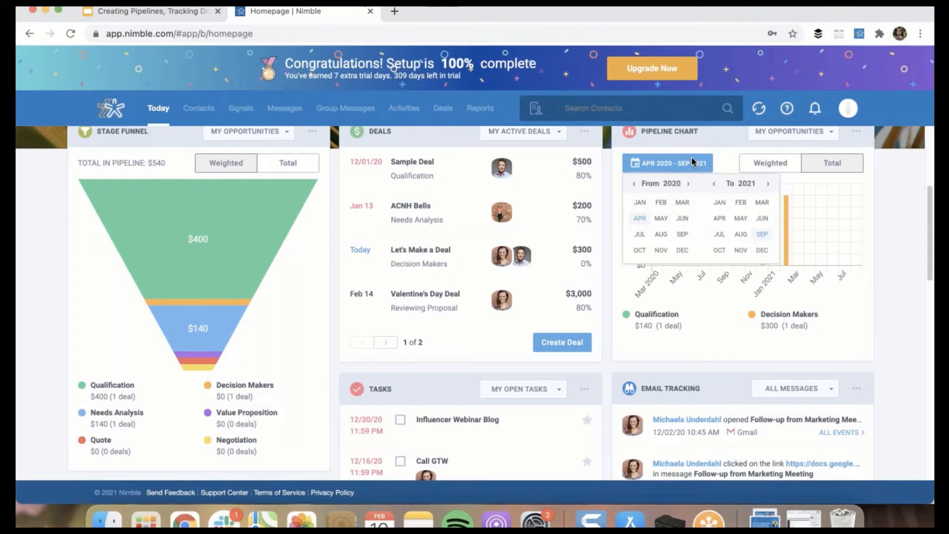
left_click(660, 218)
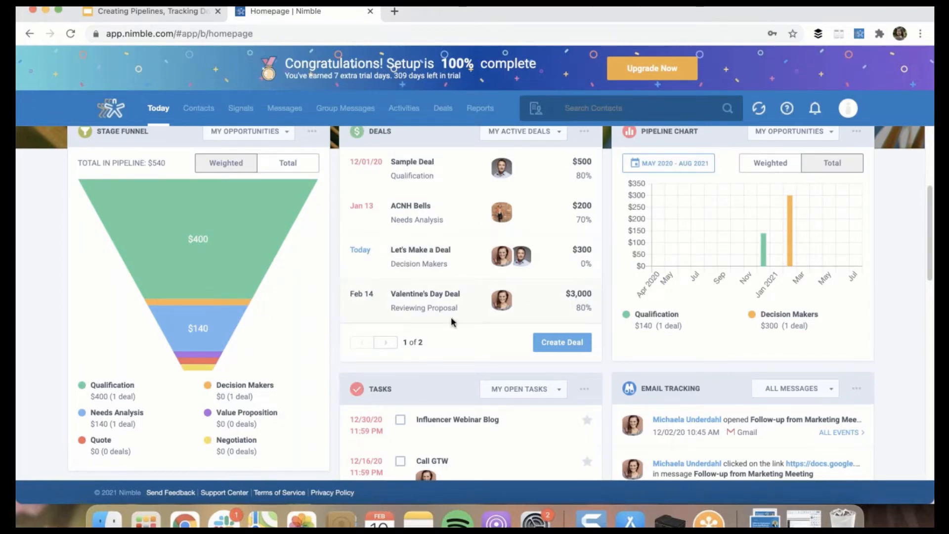
Open the record of the first person in the recently viewed contacts
left_click(202, 112)
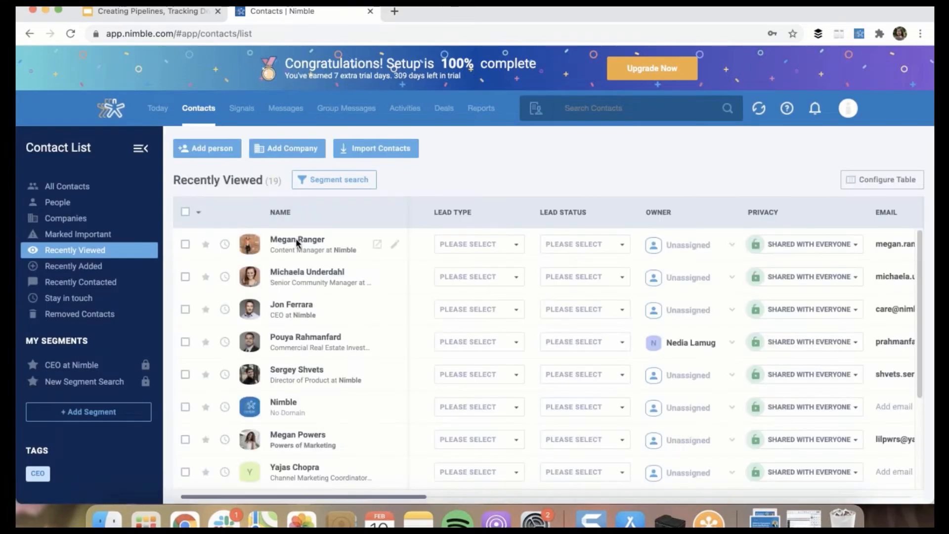
left_click(295, 238)
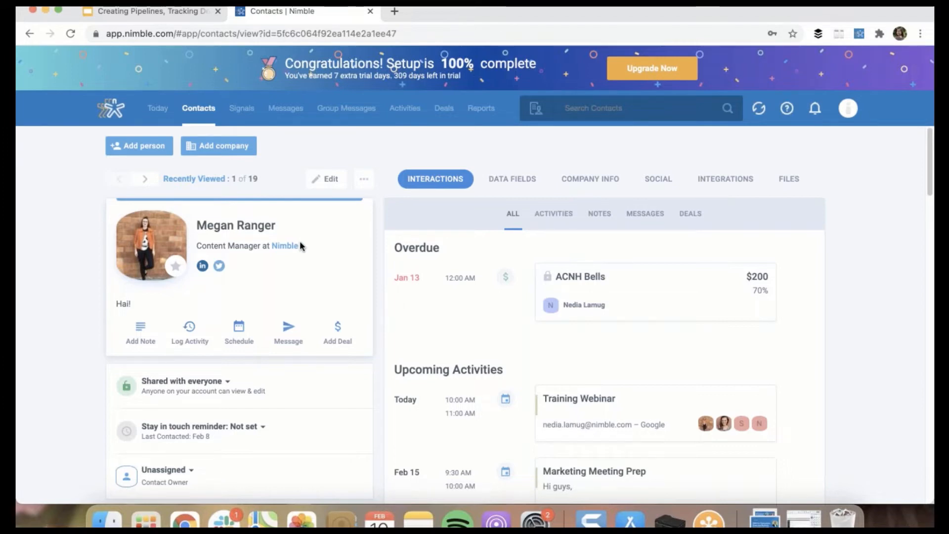
Examine the privacy options in a new deal form for this contact, discard the form, and list only the contact's deals
left_click(338, 332)
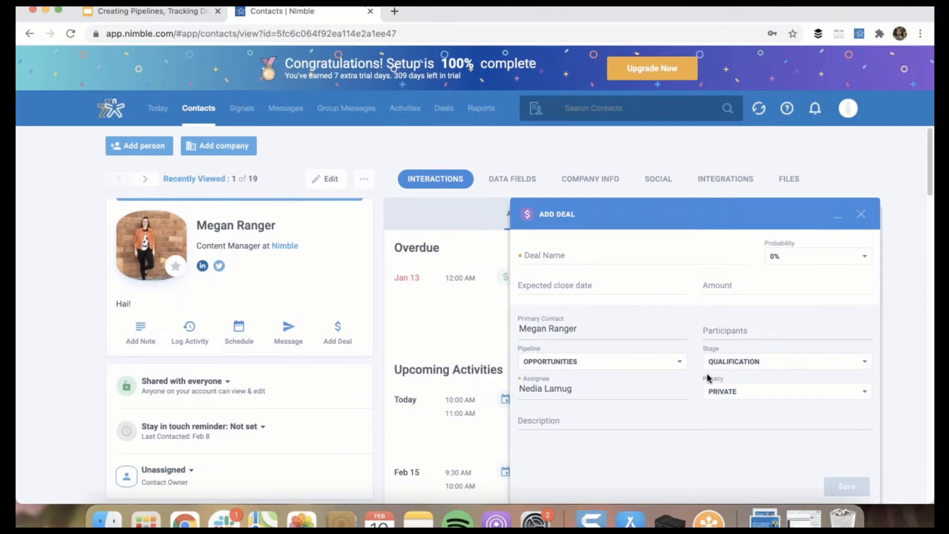
left_click(786, 391)
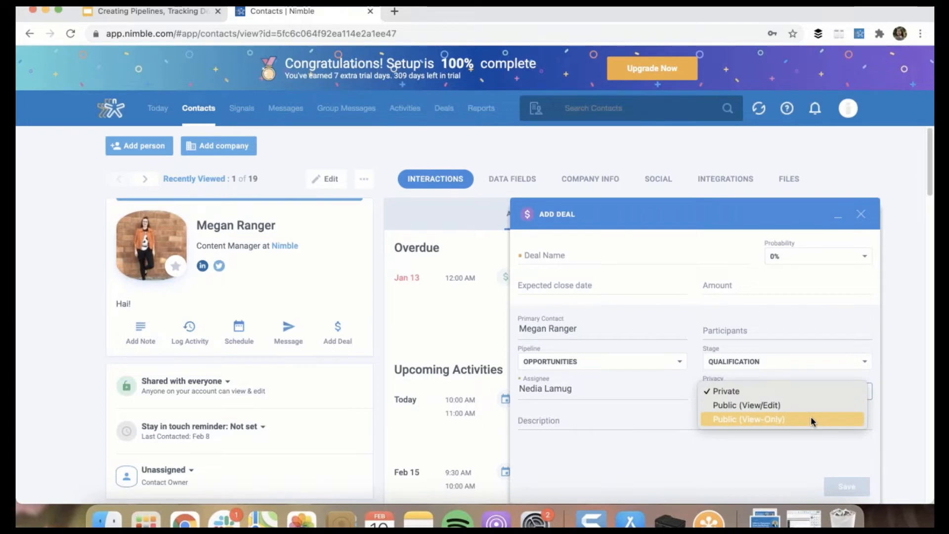
left_click(860, 215)
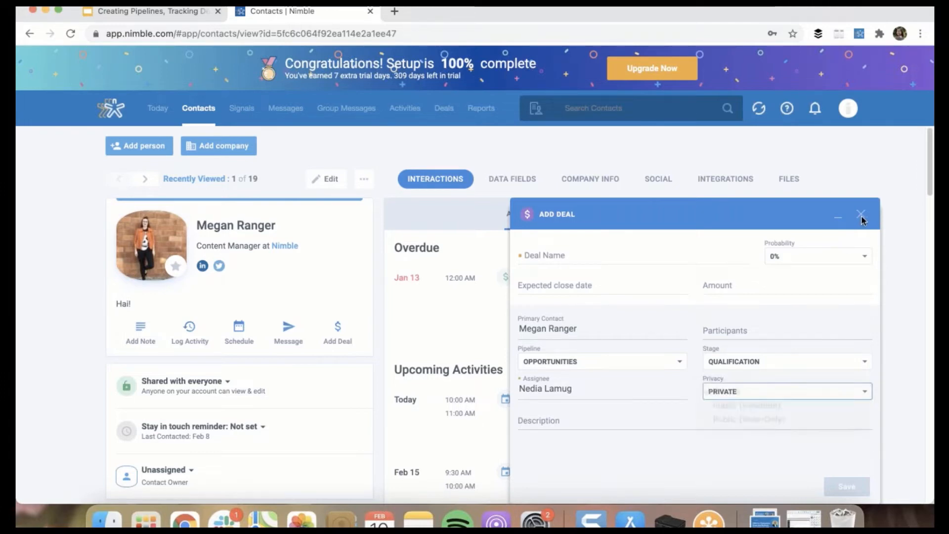
left_click(860, 215)
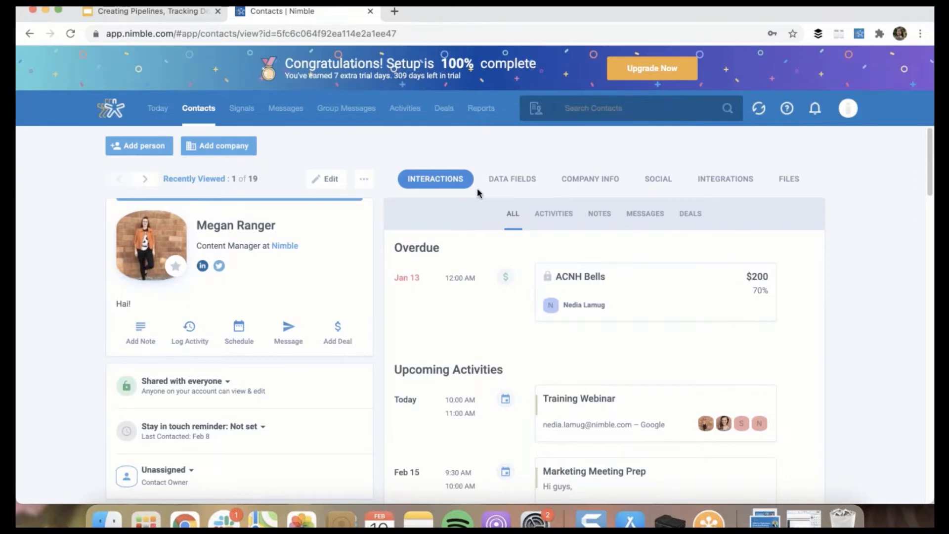
left_click(688, 216)
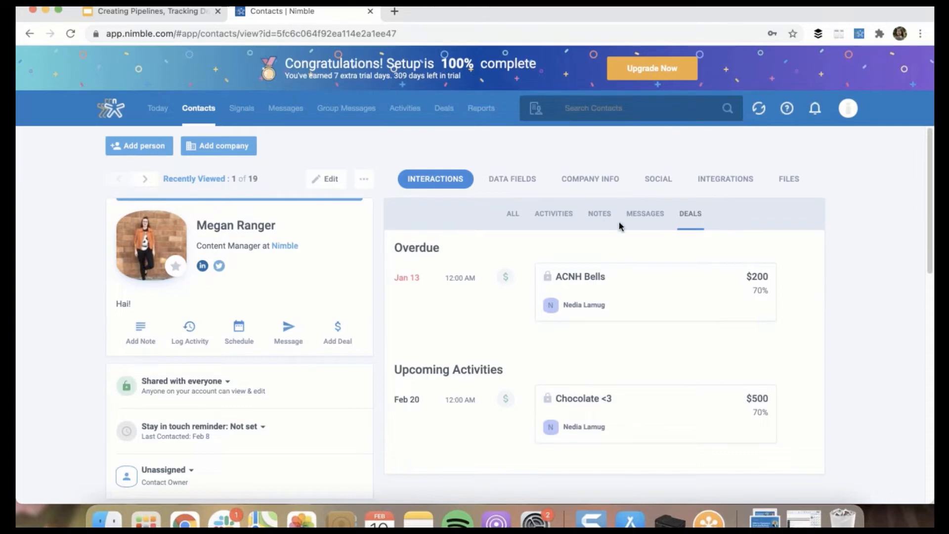
Open the deals pipeline board and examine the fields of a blank new deal form, closing it without saving
left_click(443, 109)
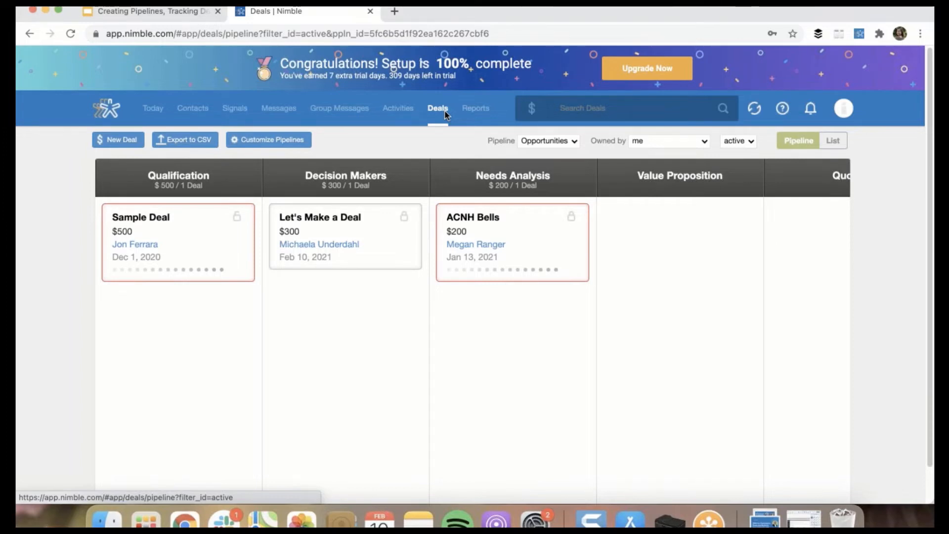
left_click(123, 140)
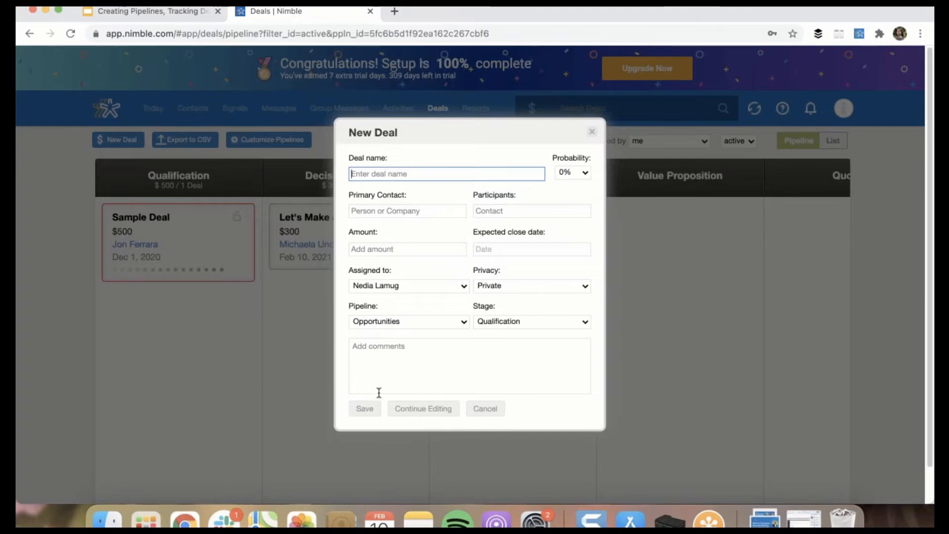
left_click(591, 132)
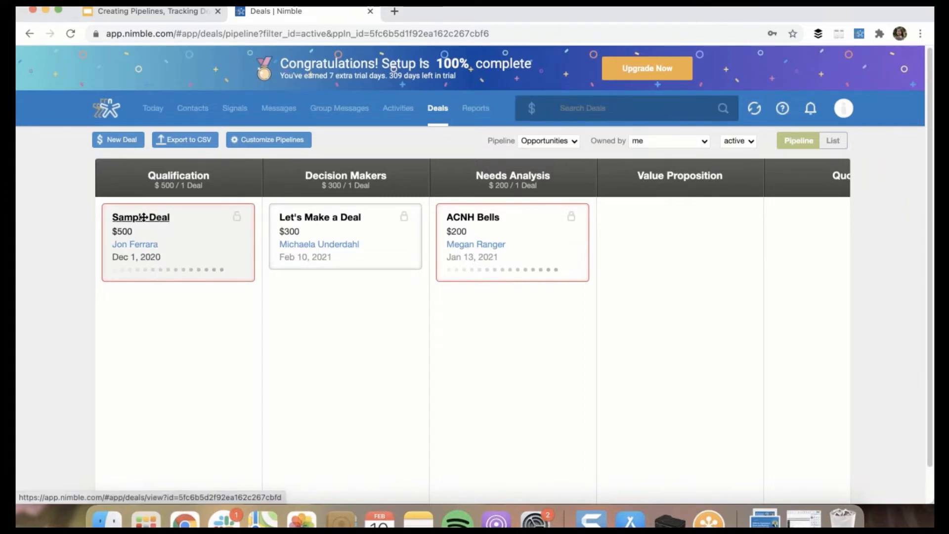
Open Sample Deal from the Qualification stage and examine its editable fields, leaving edit mode without saving
left_click(161, 216)
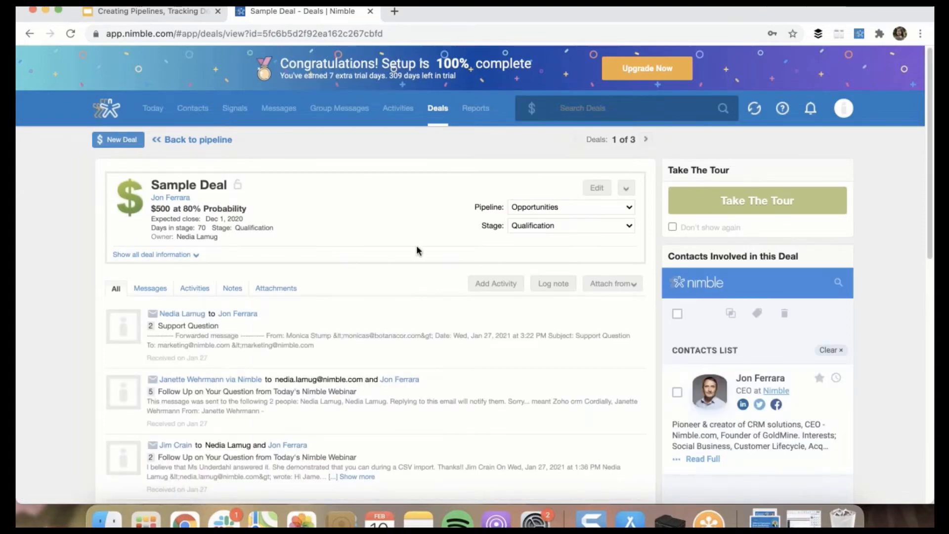
left_click(592, 192)
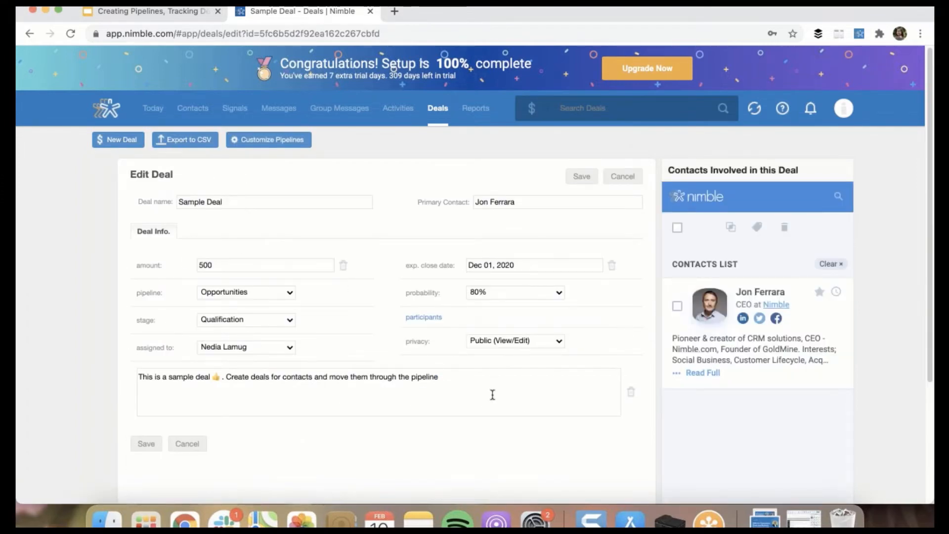
left_click(618, 176)
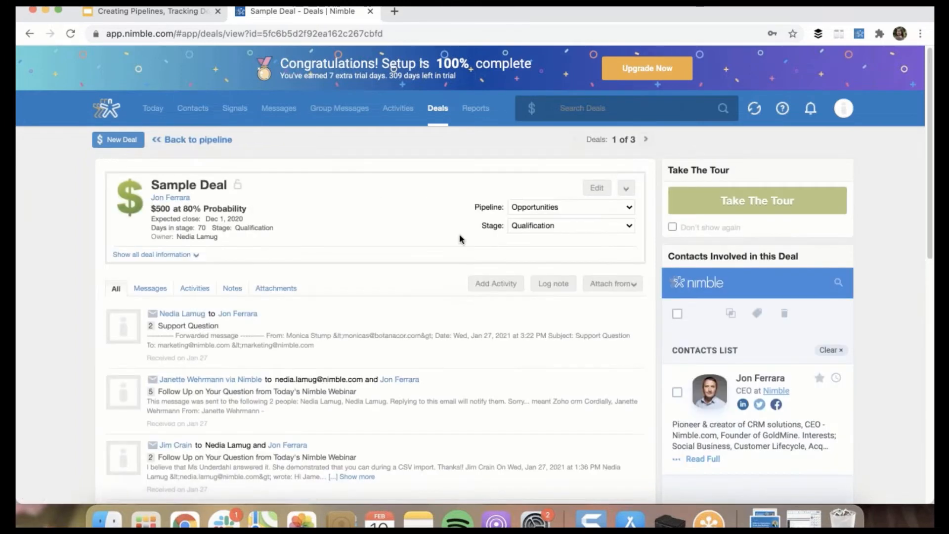
Check the Won, Lost and Delete options for Sample Deal without applying any, and show only its messages
left_click(627, 189)
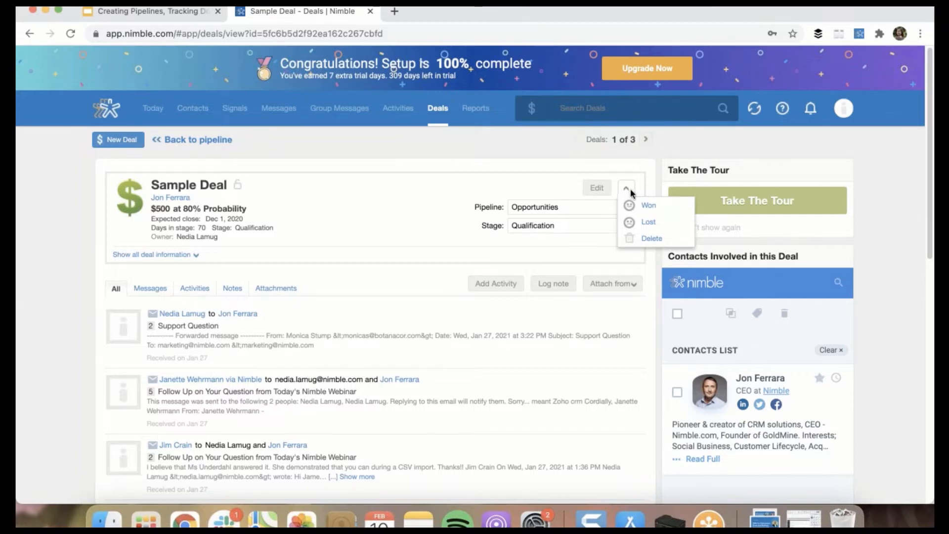
left_click(451, 218)
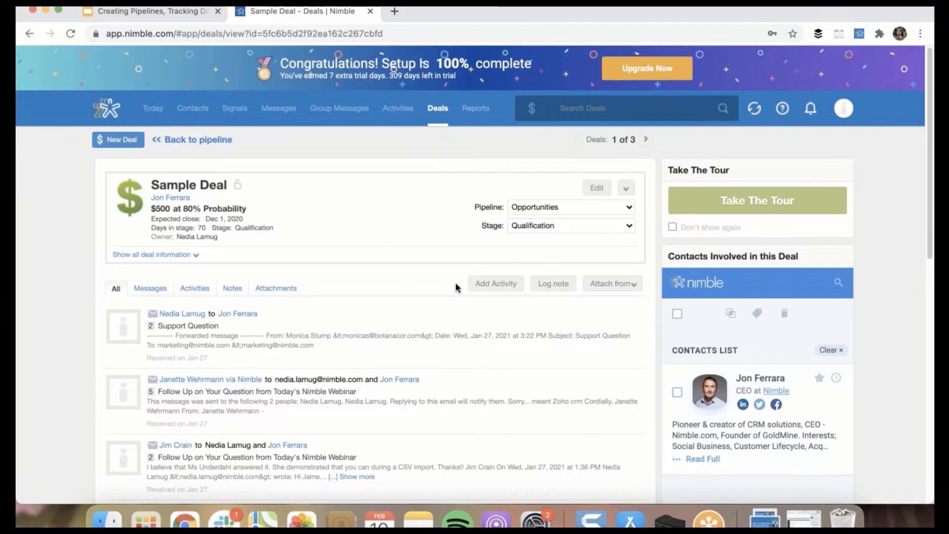
left_click(147, 287)
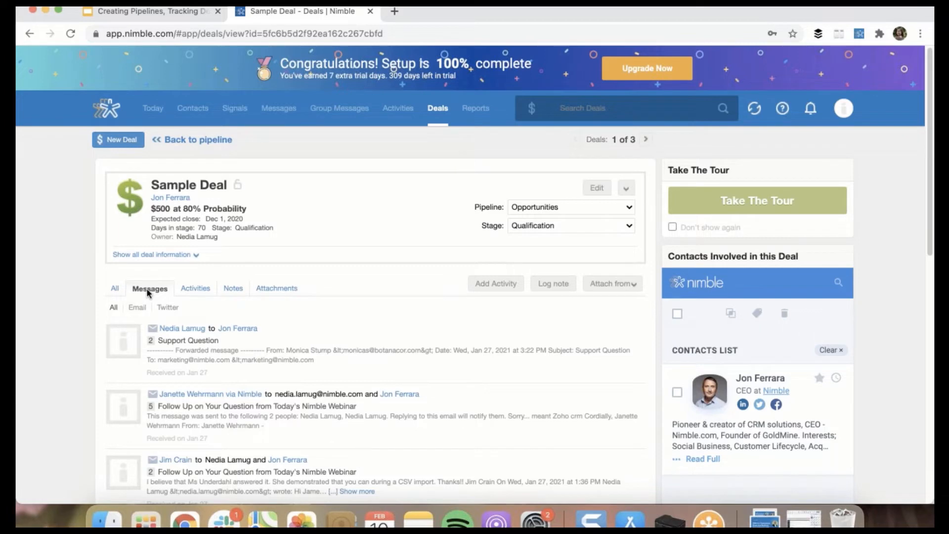
Review Sample Deal's activities, notes and attachments in turn
left_click(189, 290)
left_click(227, 289)
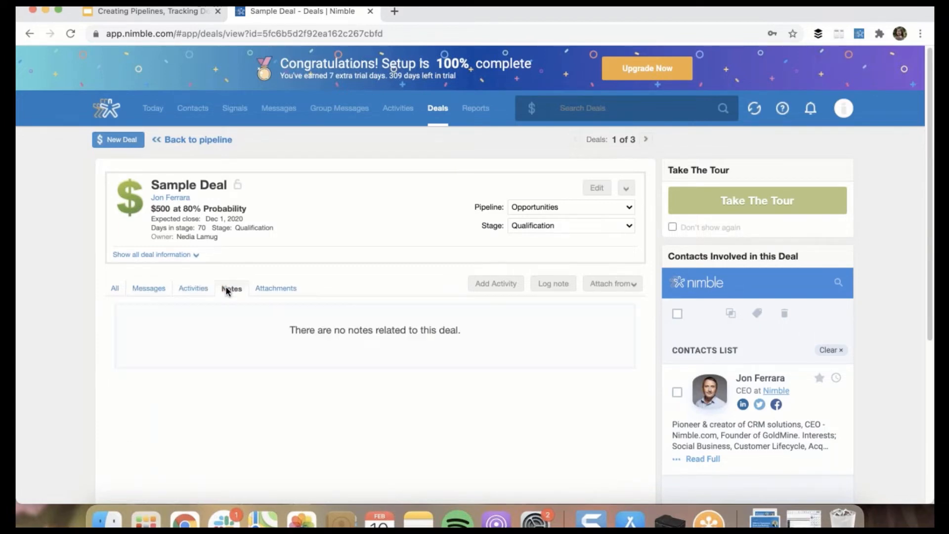
left_click(277, 288)
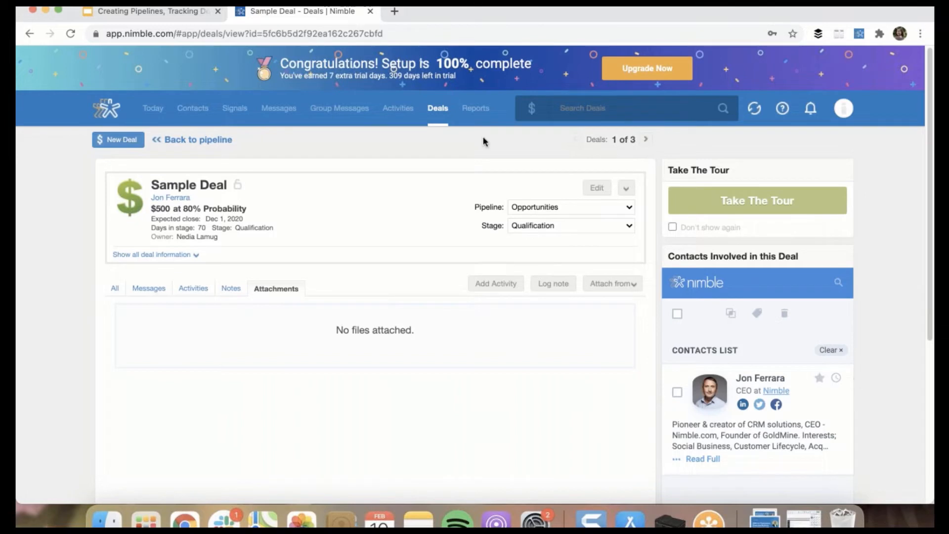
Return to the deals board and examine the Export Deals status and assignee options, closing the dialog without exporting
left_click(438, 109)
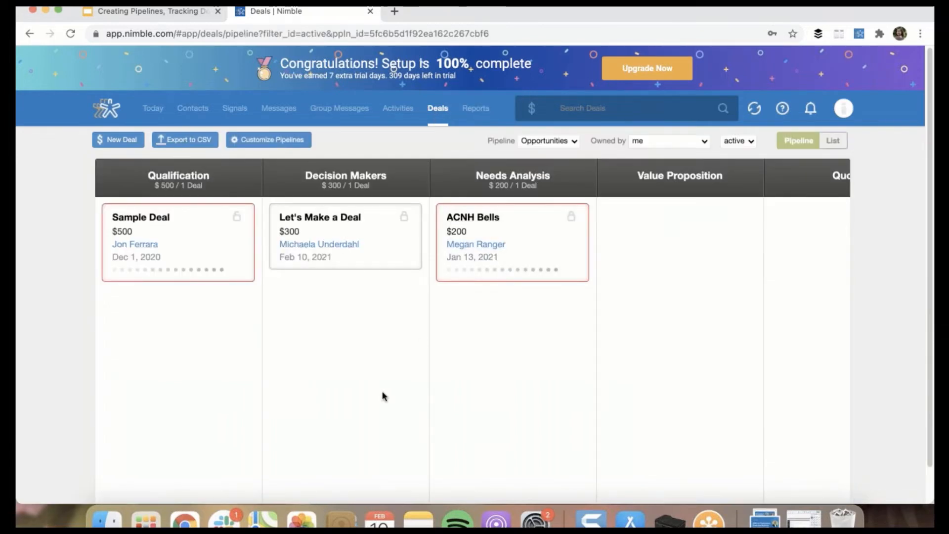
left_click(202, 146)
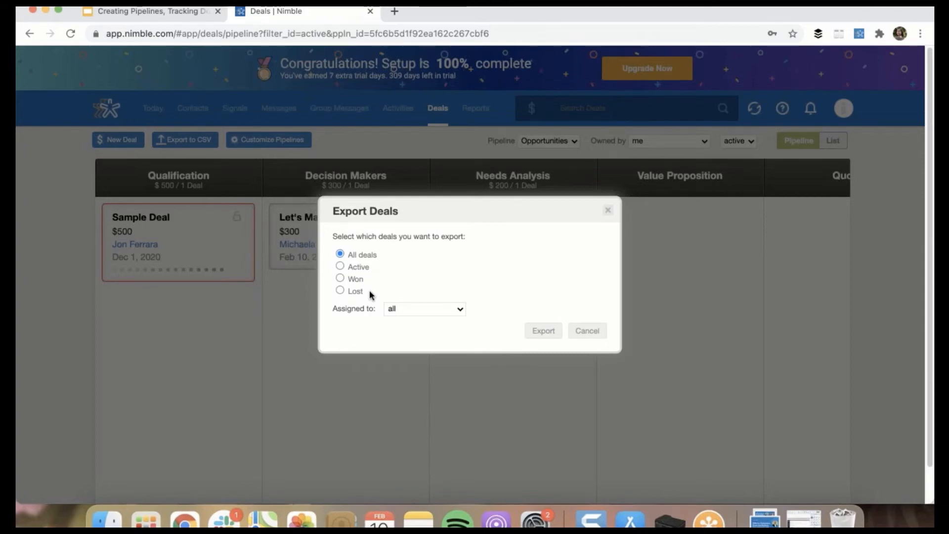
left_click(450, 309)
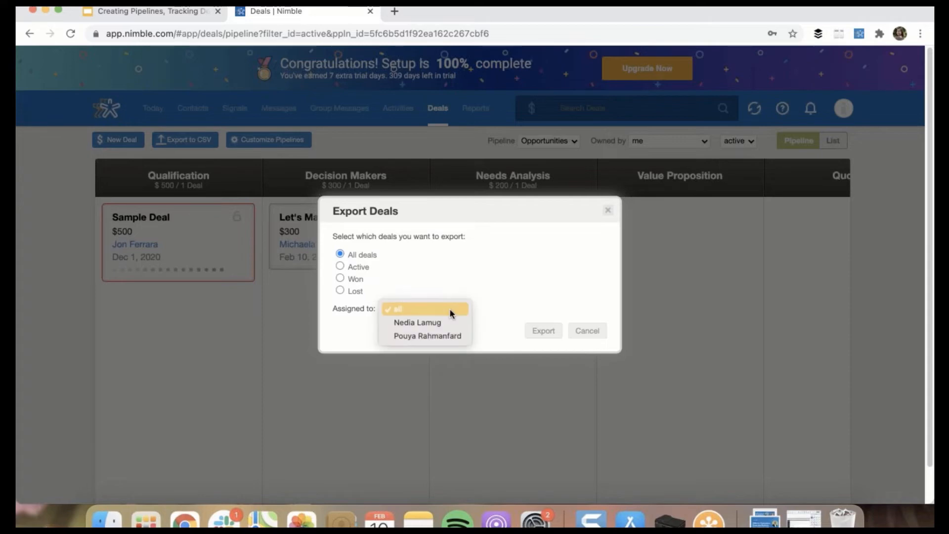
left_click(556, 283)
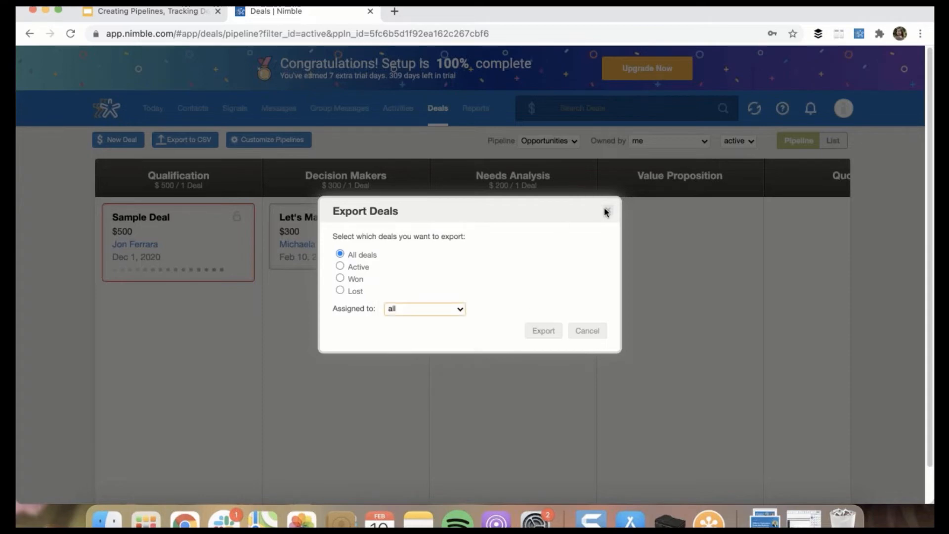
left_click(606, 213)
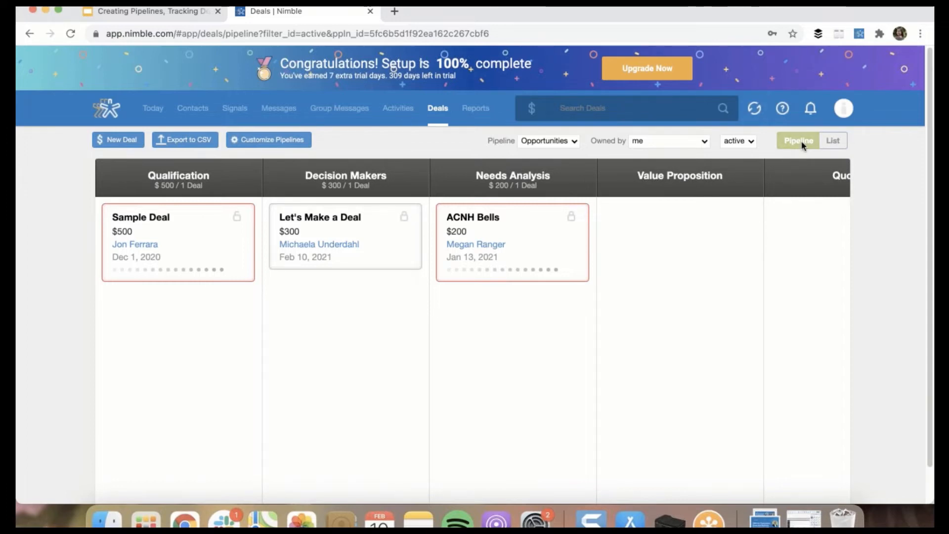
View the Opportunities deals as a list, and switch back to the pipeline board
left_click(835, 141)
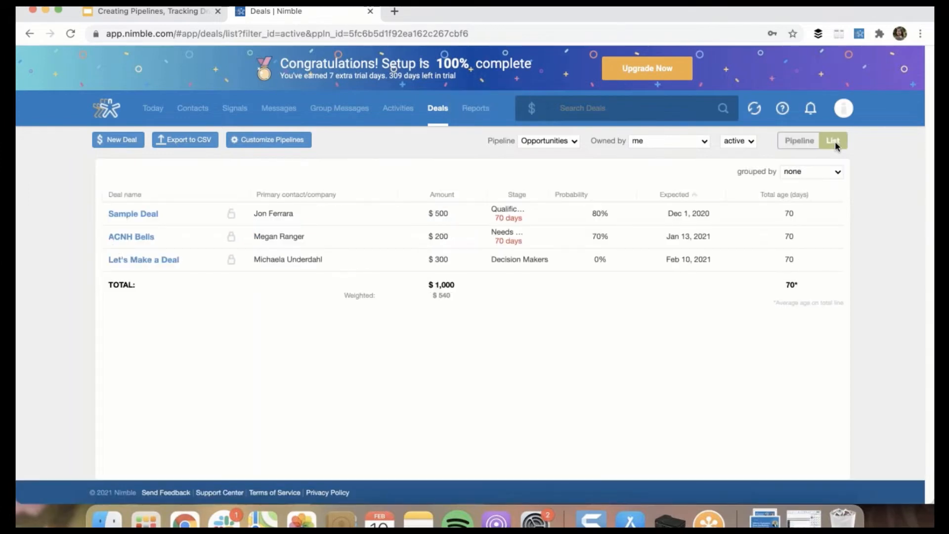
left_click(808, 141)
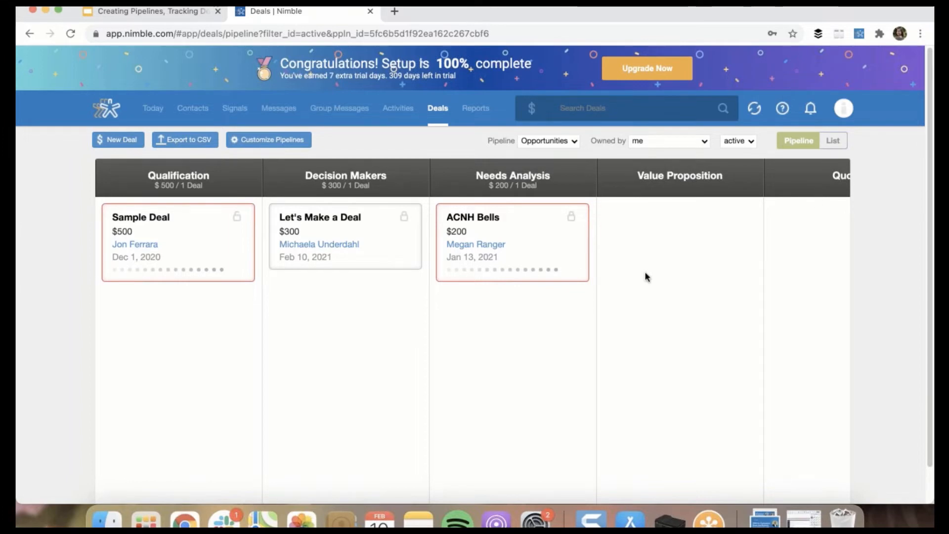
left_click_drag(525, 255, 527, 326)
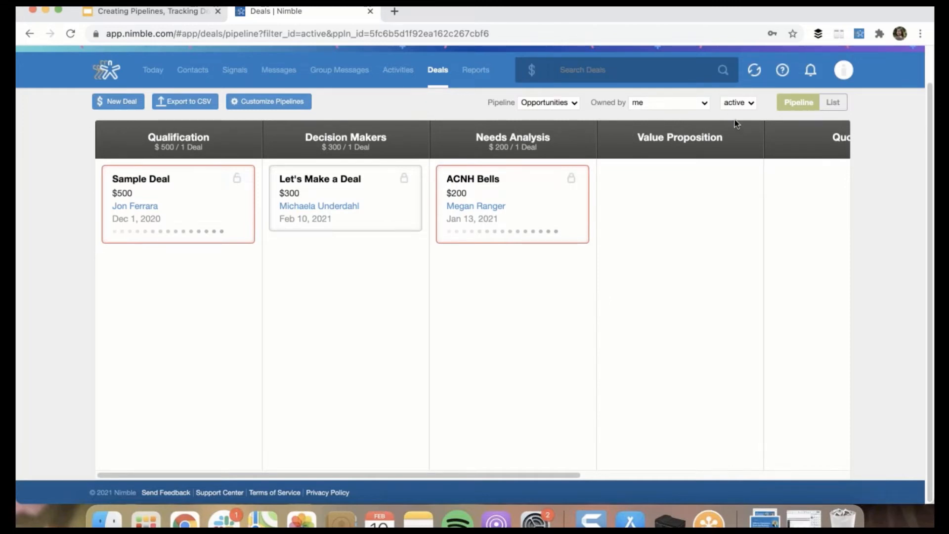
Check the owner filter choices, filter the board to stuck deals, and restore the active filter
left_click(689, 109)
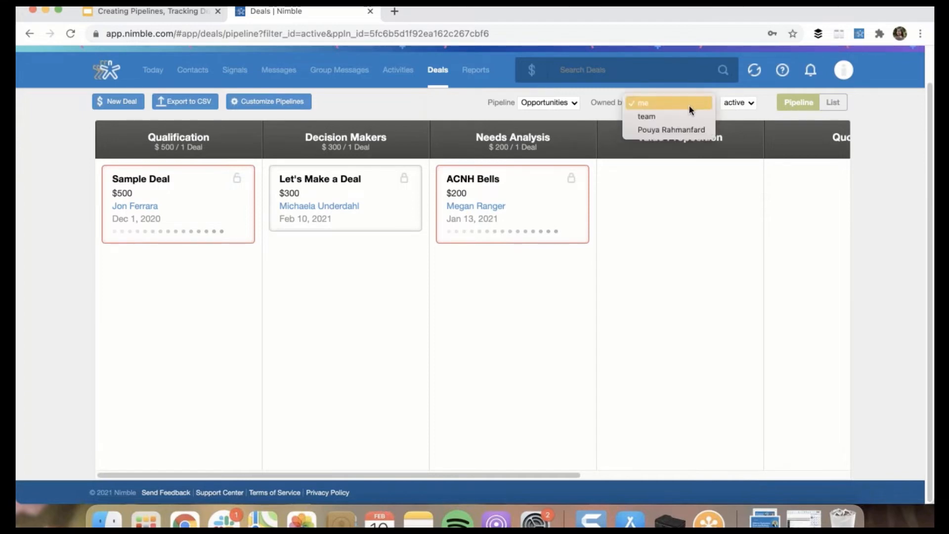
left_click(745, 102)
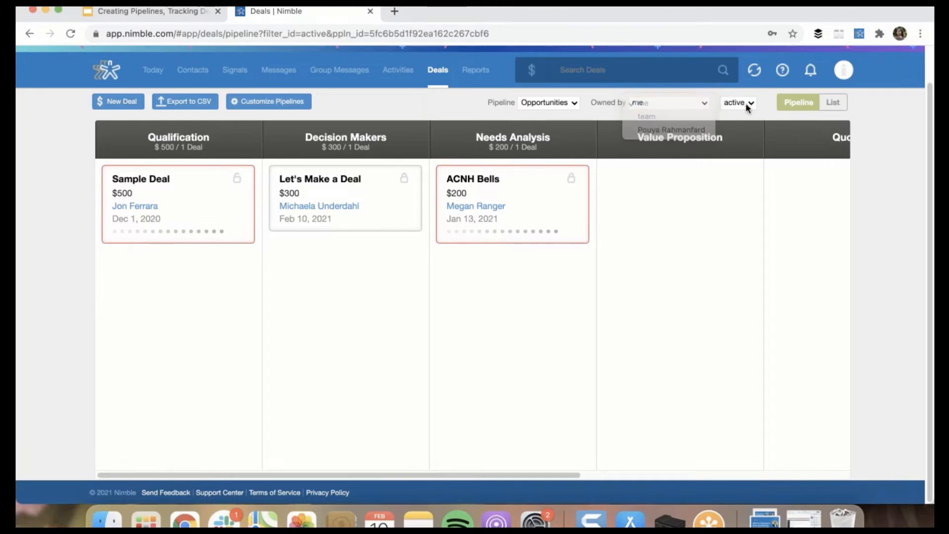
left_click(747, 101)
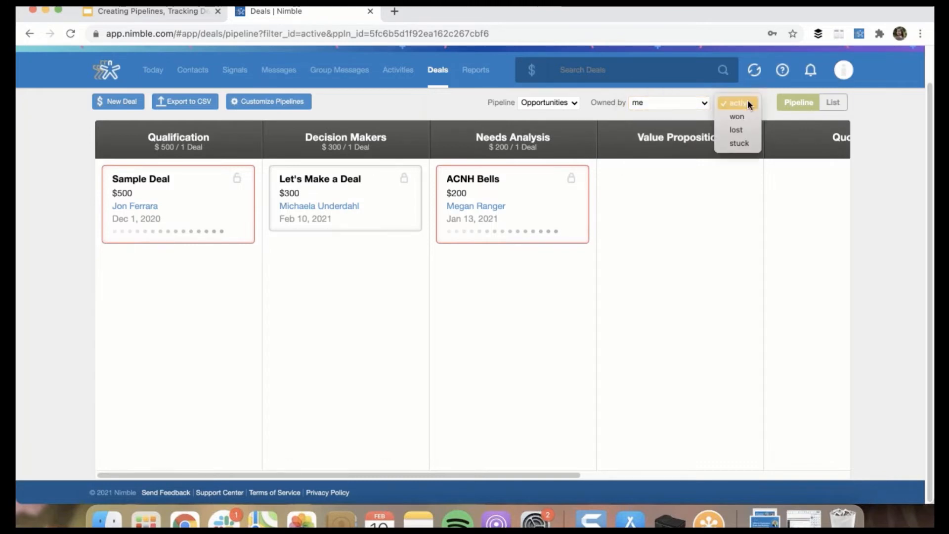
left_click(752, 144)
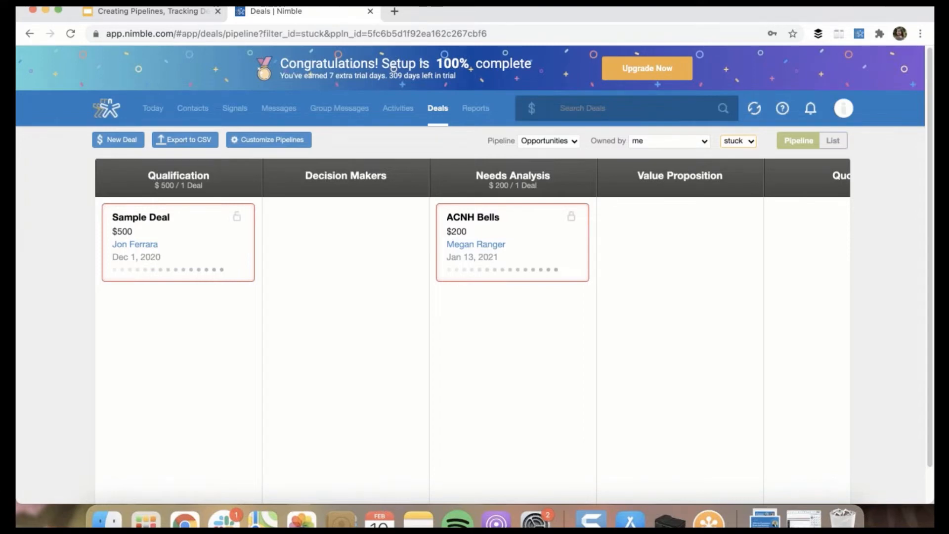
left_click(749, 142)
left_click(740, 102)
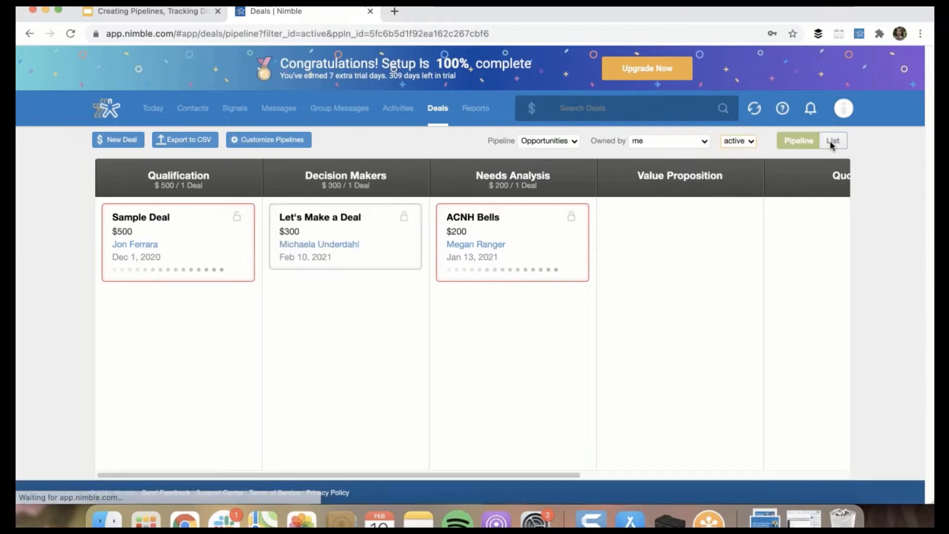
Show the active deals as a list and examine the grouping options, leaving grouping at none
left_click(830, 142)
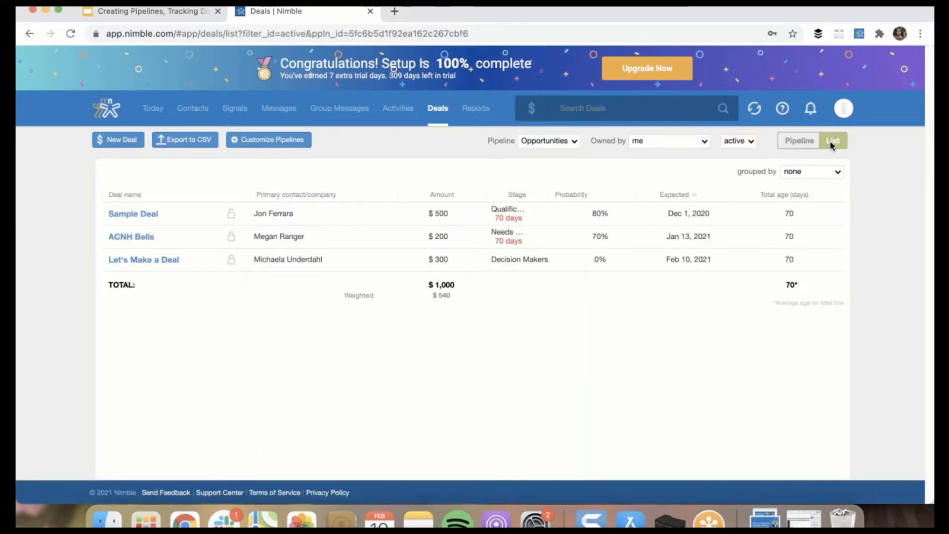
left_click(822, 174)
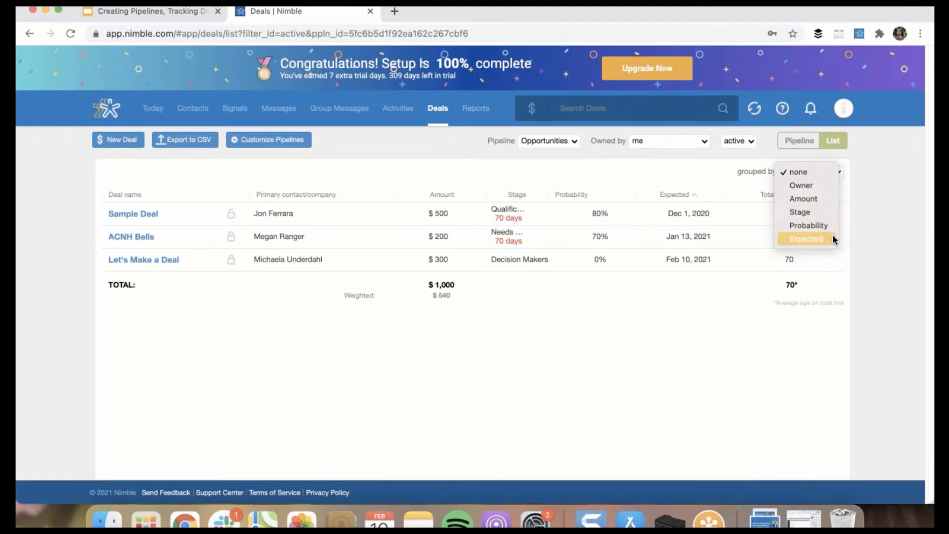
left_click(864, 212)
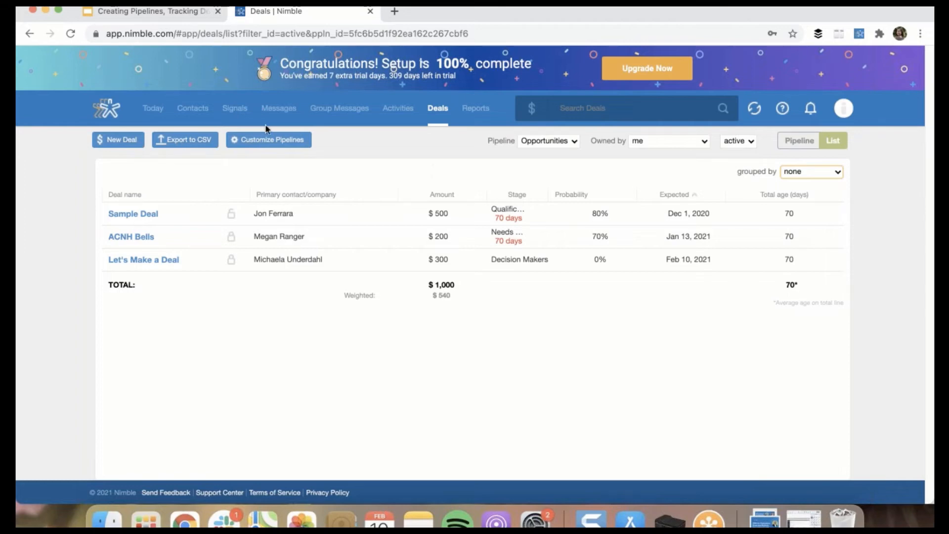
Open the pipeline customization settings and add a new pipeline named Marketing
left_click(266, 139)
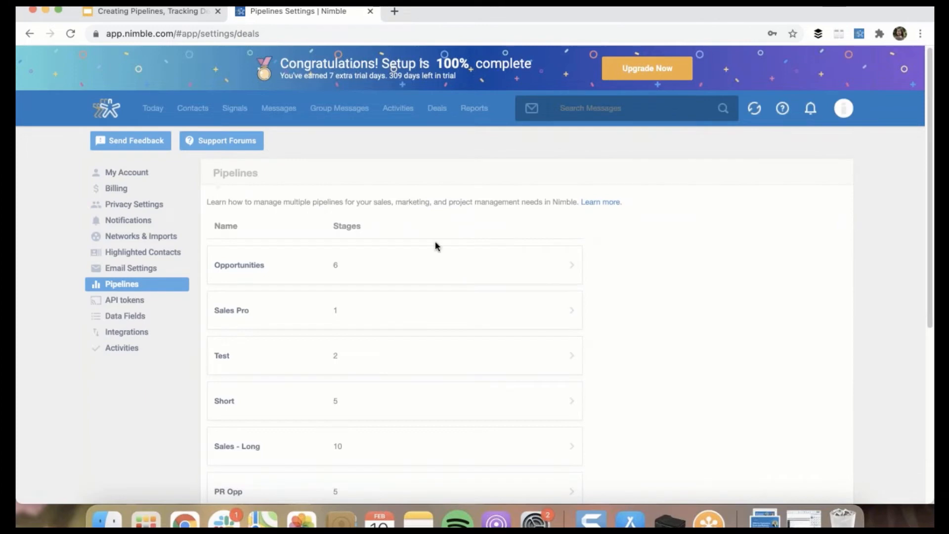
scroll(718, 357, "down", 3)
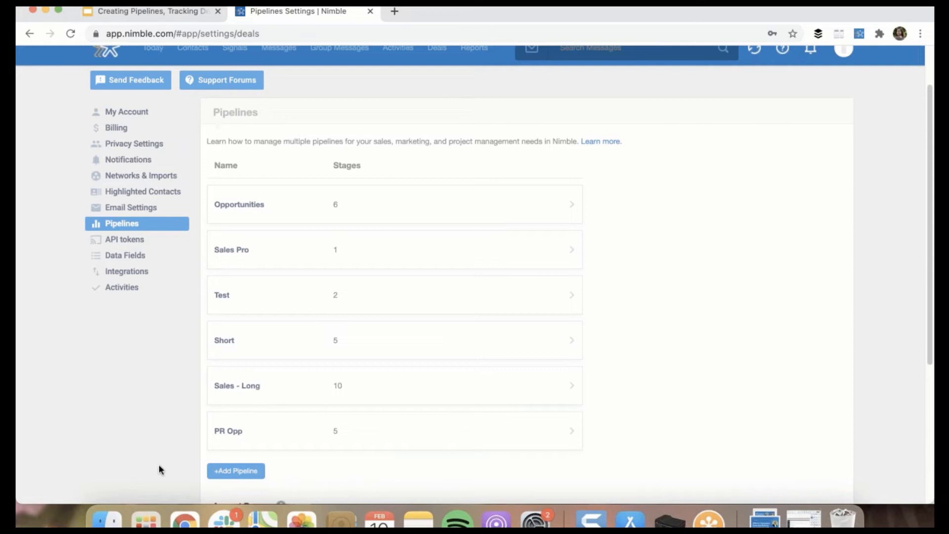
left_click(254, 471)
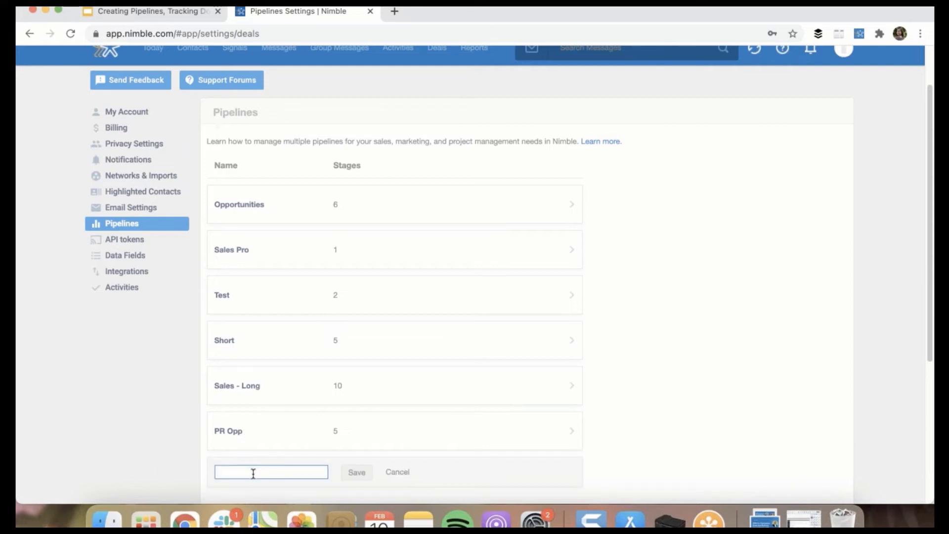
type("Makreting")
key("BackSpace")
key("BackSpace")
key("BackSpace")
key("BackSpace")
key("BackSpace")
key("BackSpace")
key("BackSpace")
type("rje")
type("ting")
key("BackSpace")
key("BackSpace")
key("BackSpace")
key("BackSpace")
key("BackSpace")
key("BackSpace")
type("keting")
left_click(355, 473)
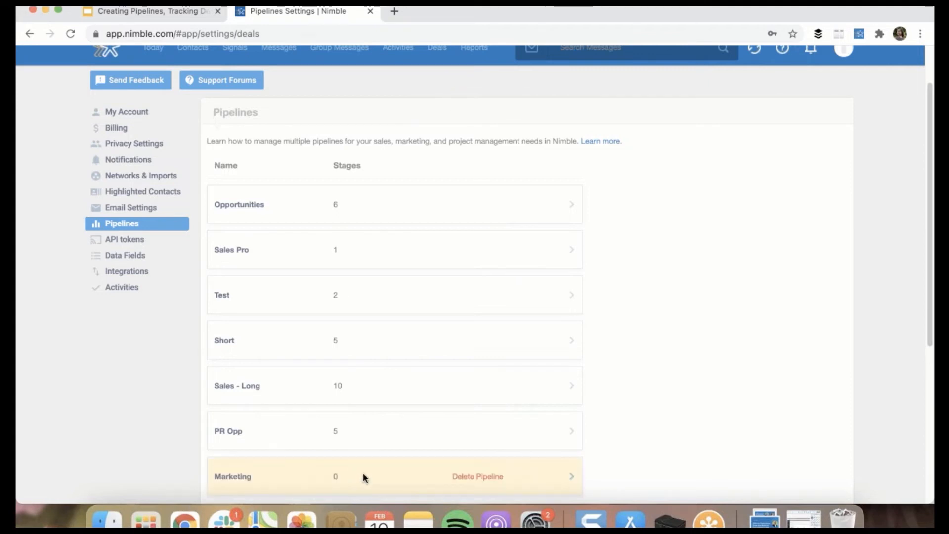
Open the Marketing pipeline's stage settings and delete the pipeline, including any deals in it
left_click(363, 476)
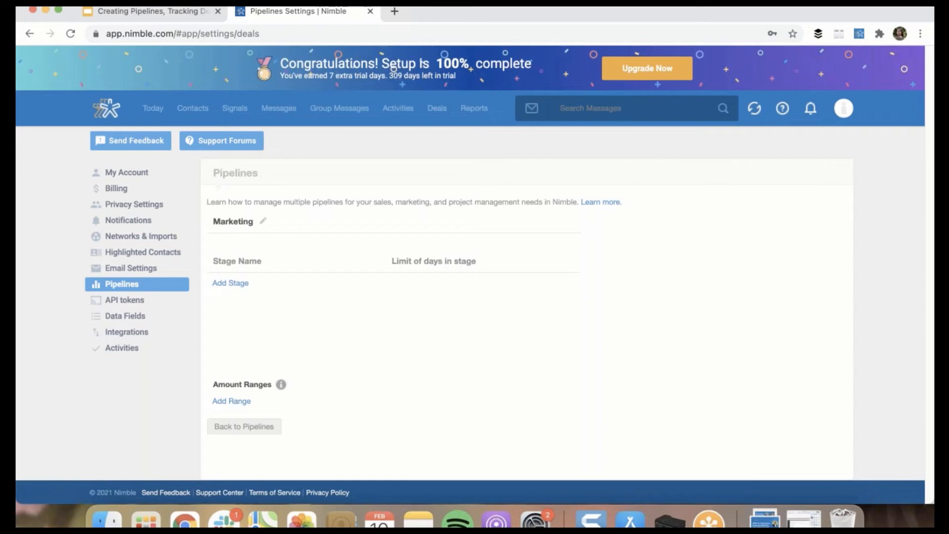
left_click(418, 223)
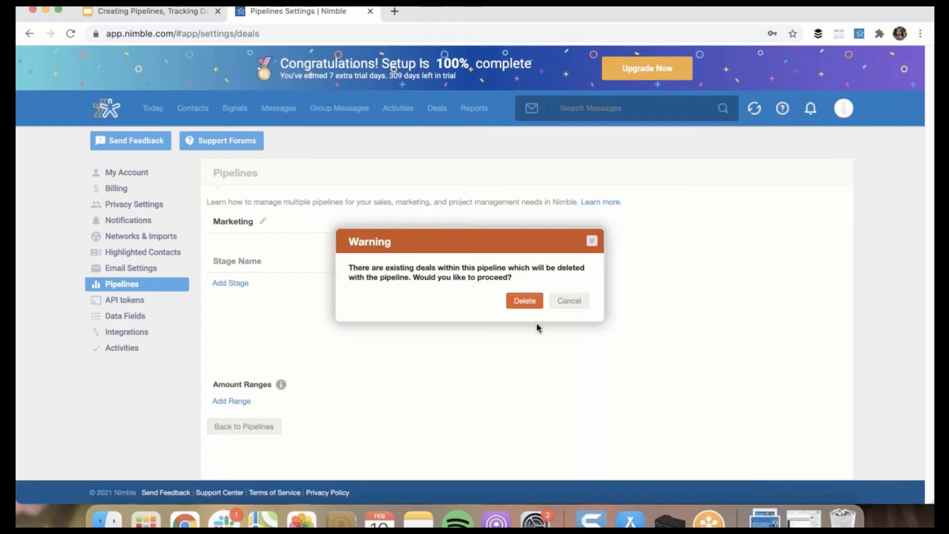
left_click(523, 300)
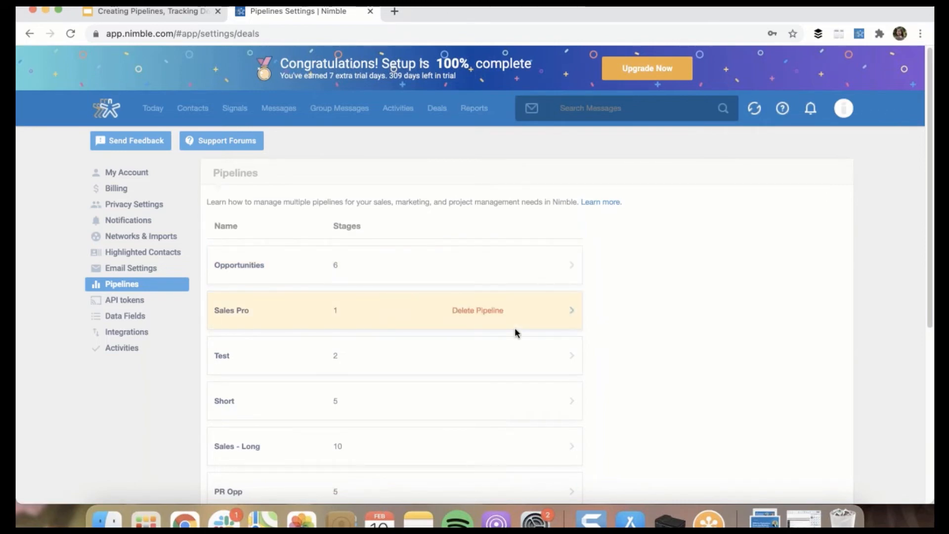
Open the Opportunities pipeline settings and examine the Qualification stage's editable name and day limit, cancelling the edit
left_click(344, 265)
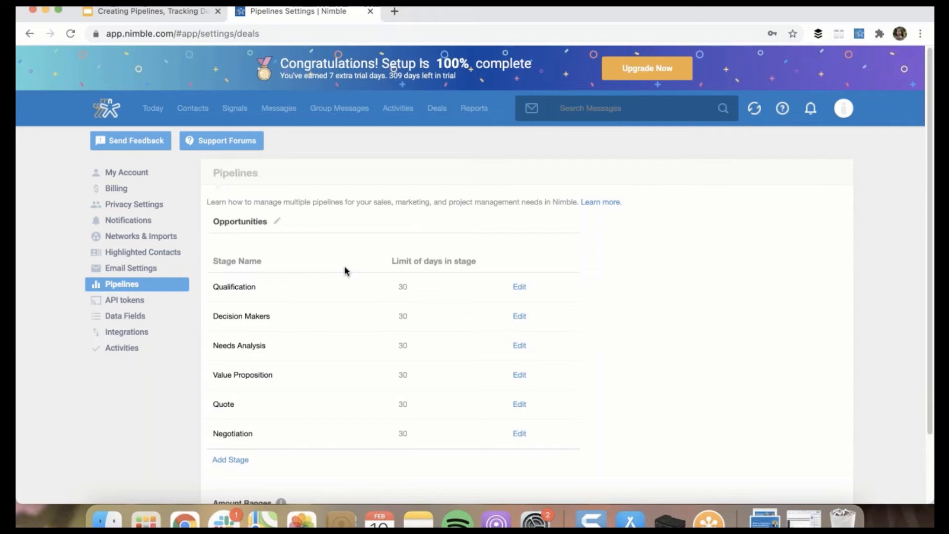
left_click(516, 286)
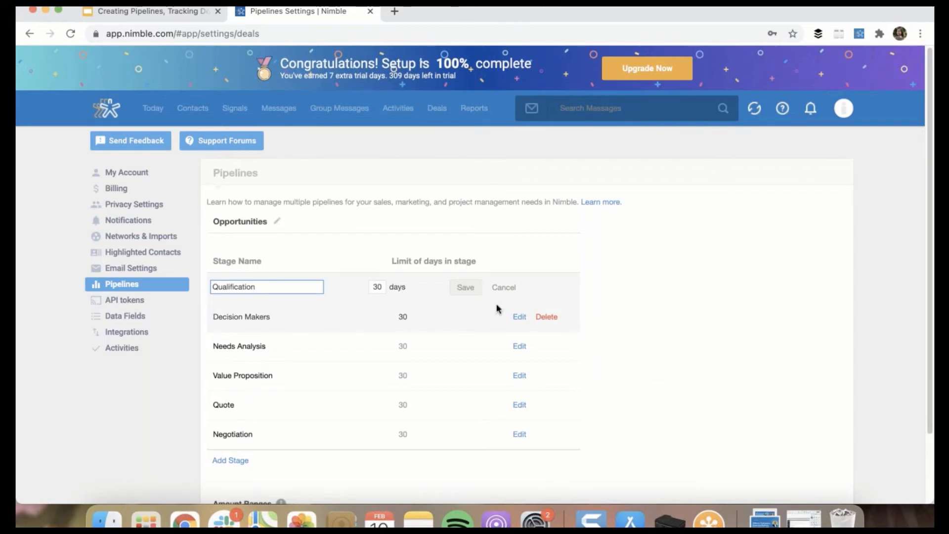
left_click(504, 287)
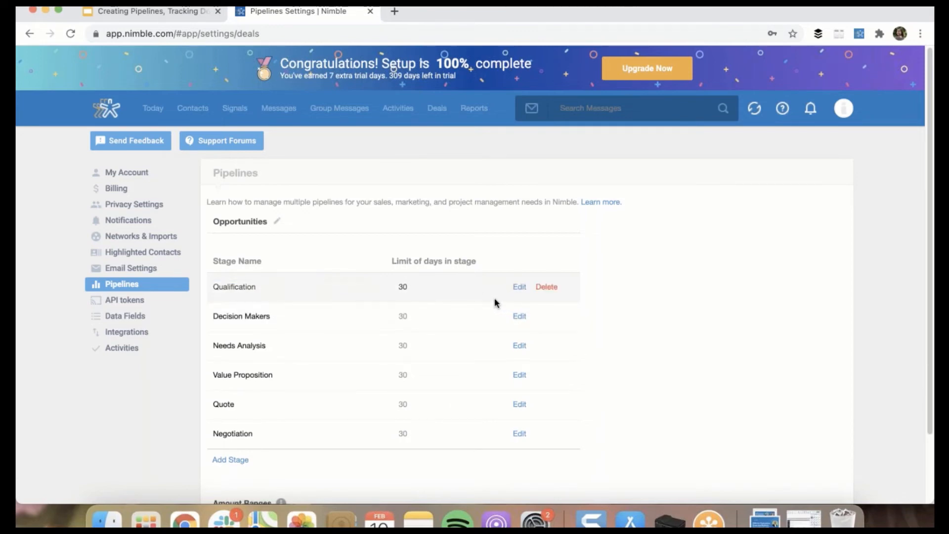
mouse_move(455, 286)
left_mouse_down()
mouse_move(452, 313)
mouse_move(455, 283)
left_mouse_up()
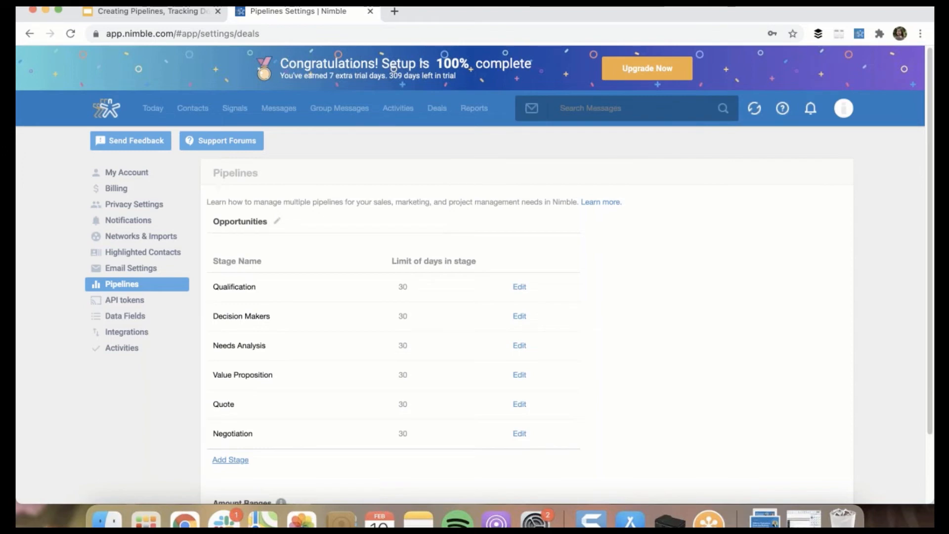
Return to the deals, choose the Short pipeline, and display its deals on the pipeline board
left_click(437, 118)
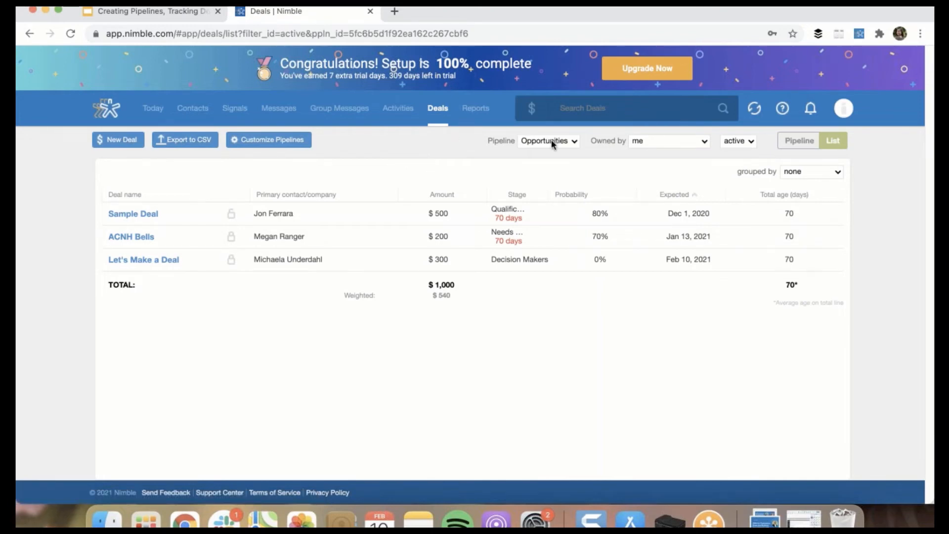
left_click(566, 142)
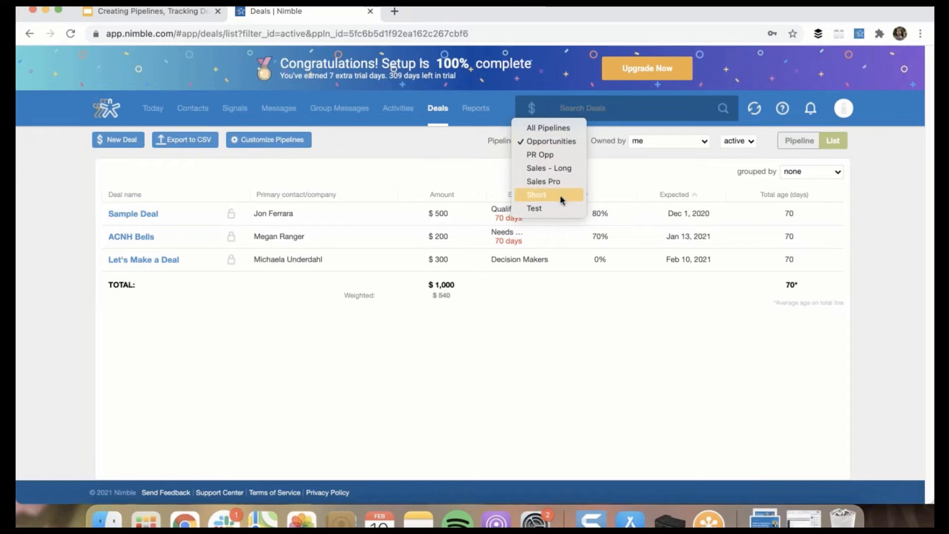
left_click(560, 197)
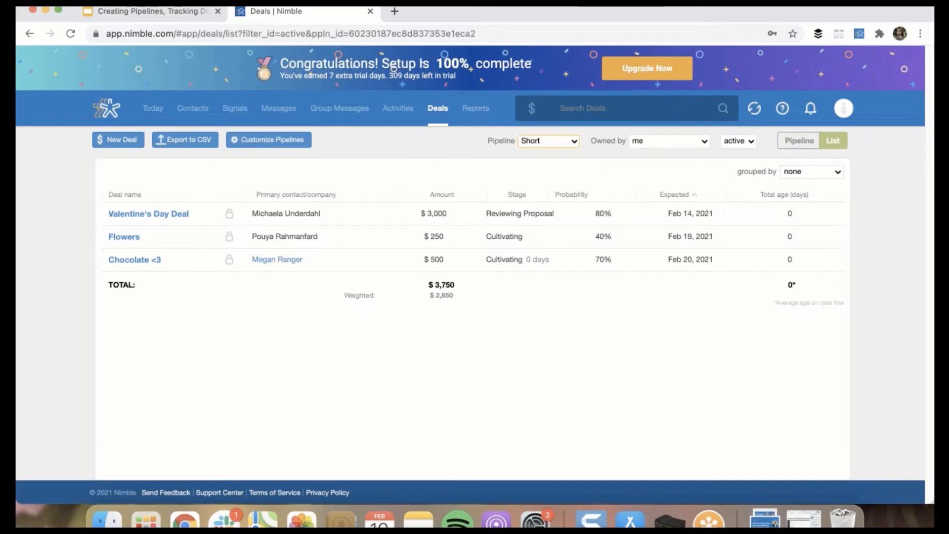
left_click(798, 138)
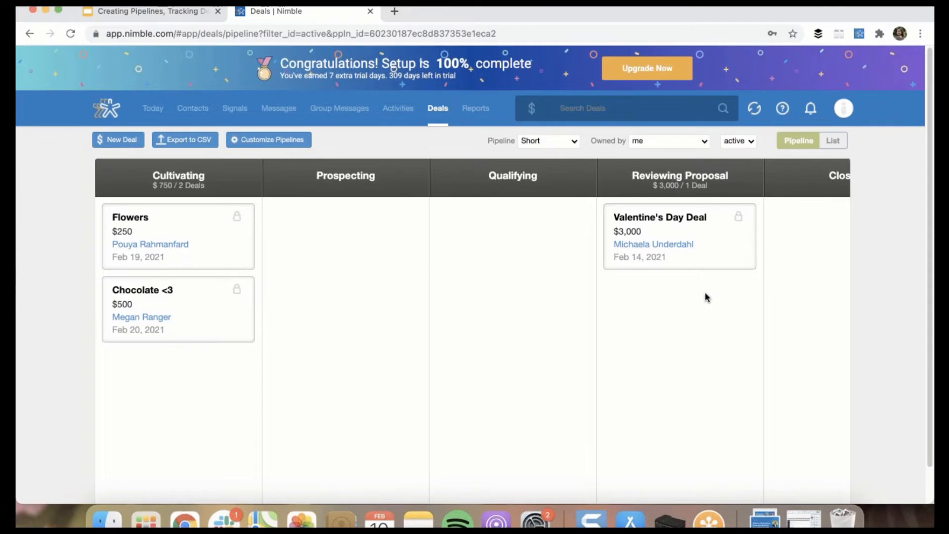
Look over the Short pipeline's remaining stages and open Valentine's Day Deal from the Reviewing Proposal stage
scroll(706, 297, "right", 3)
scroll(705, 296, "right", 5)
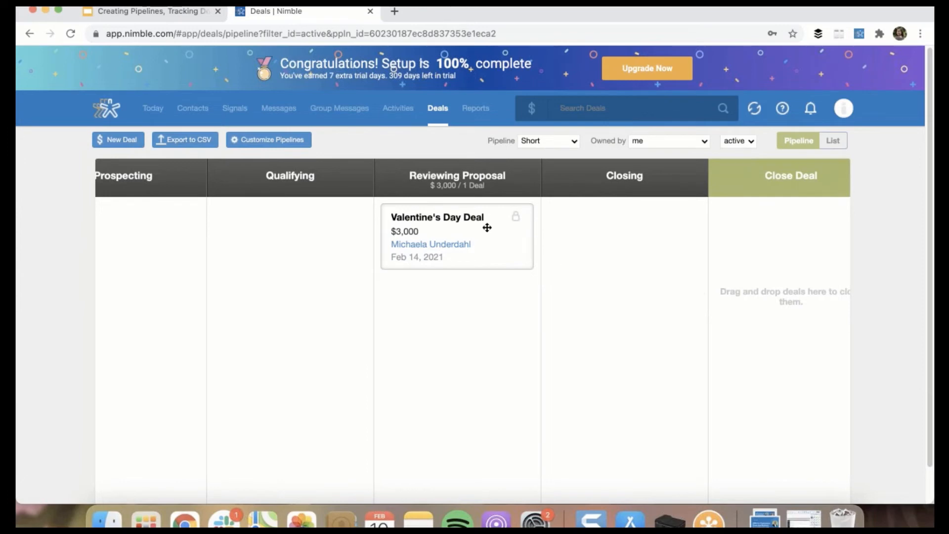
left_click(437, 217)
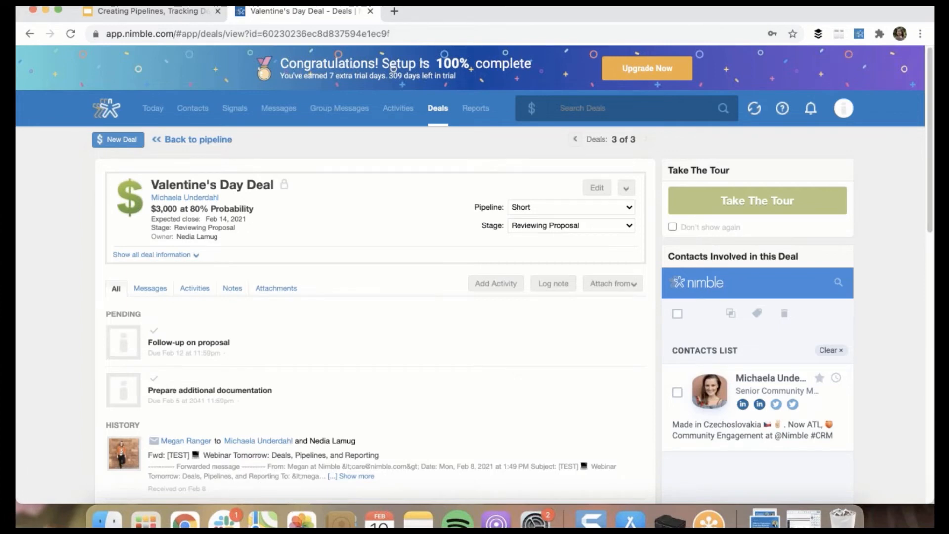
Examine the new activity form for Valentine's Day Deal, close it without saving, and return to the pipeline board
left_click(492, 290)
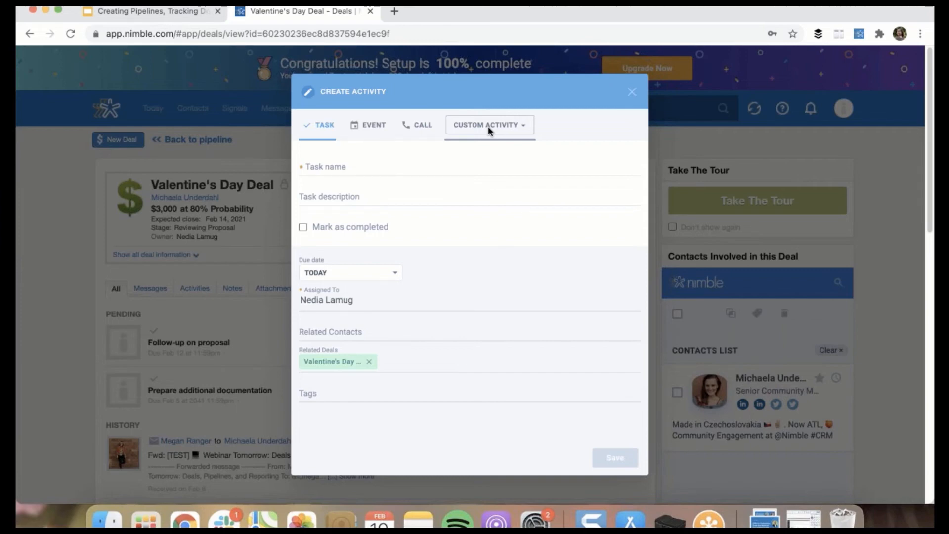
left_click(634, 92)
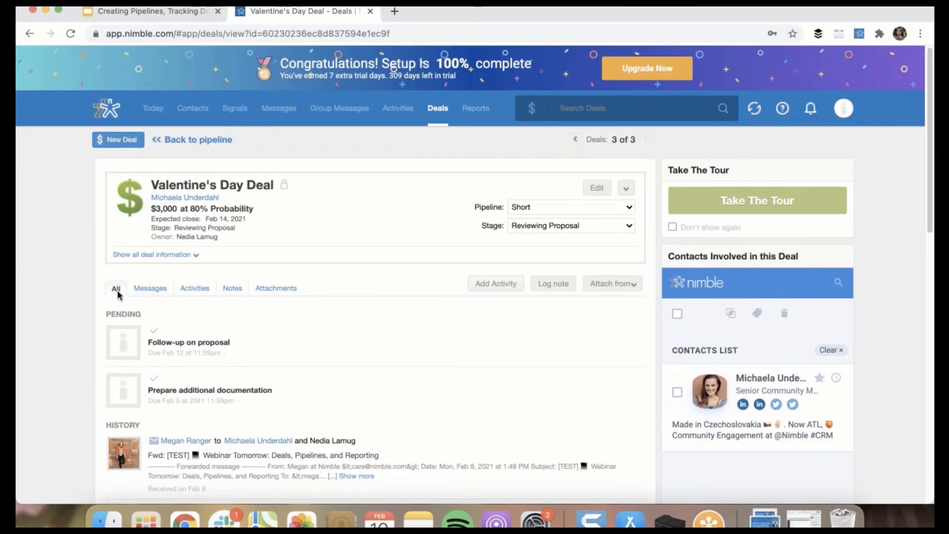
left_click(203, 143)
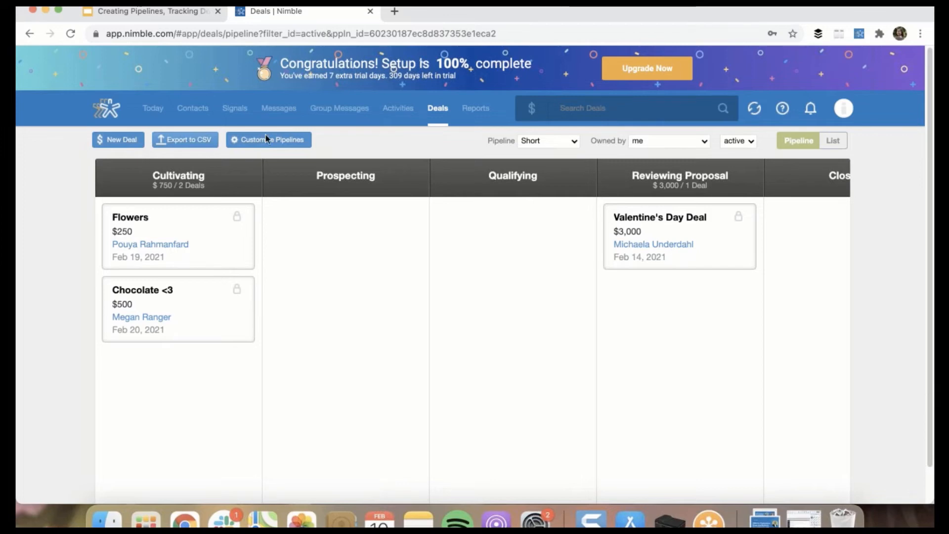
Display the Sales - Long pipeline on the board and look through its stages from Prospecting/Qualifications to Close Deal
left_click(560, 142)
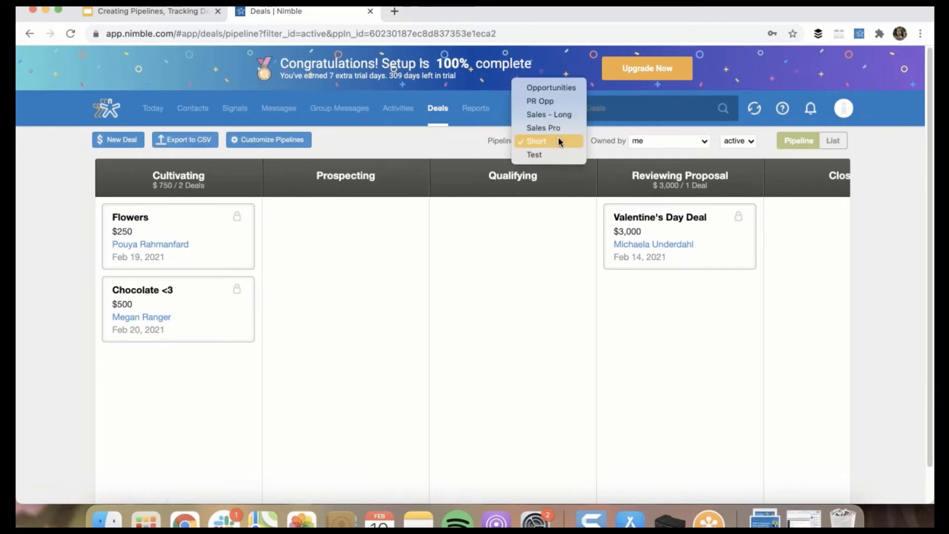
left_click(546, 115)
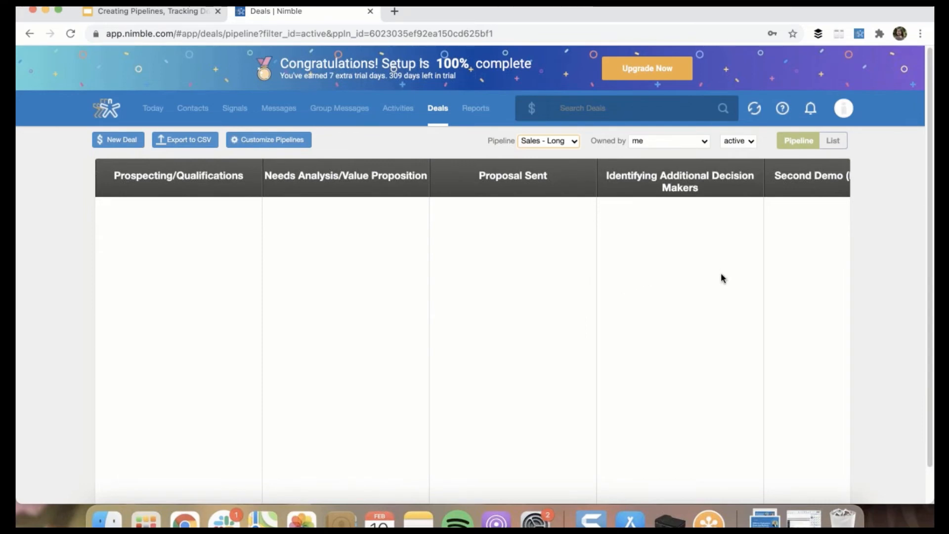
scroll(721, 277, "right", 1)
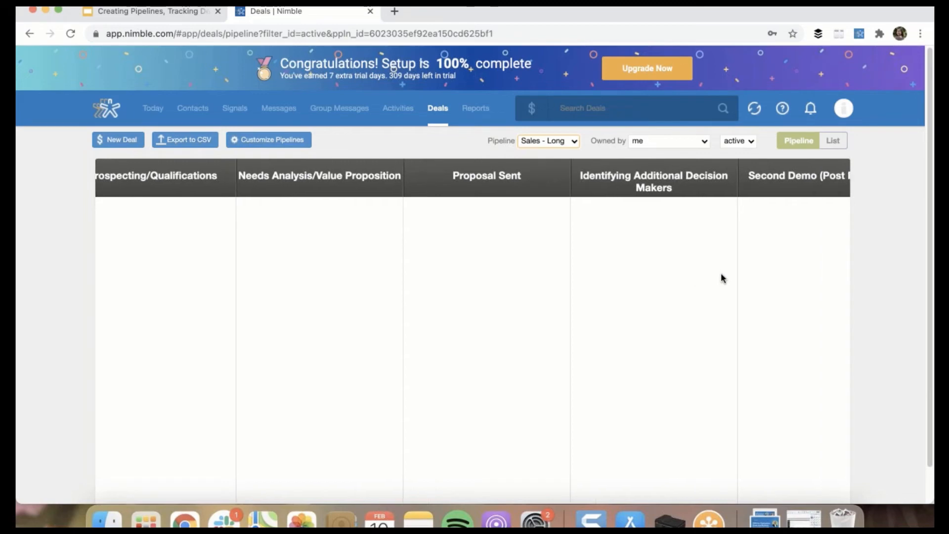
scroll(721, 276, "right", 2)
scroll(721, 275, "right", 2)
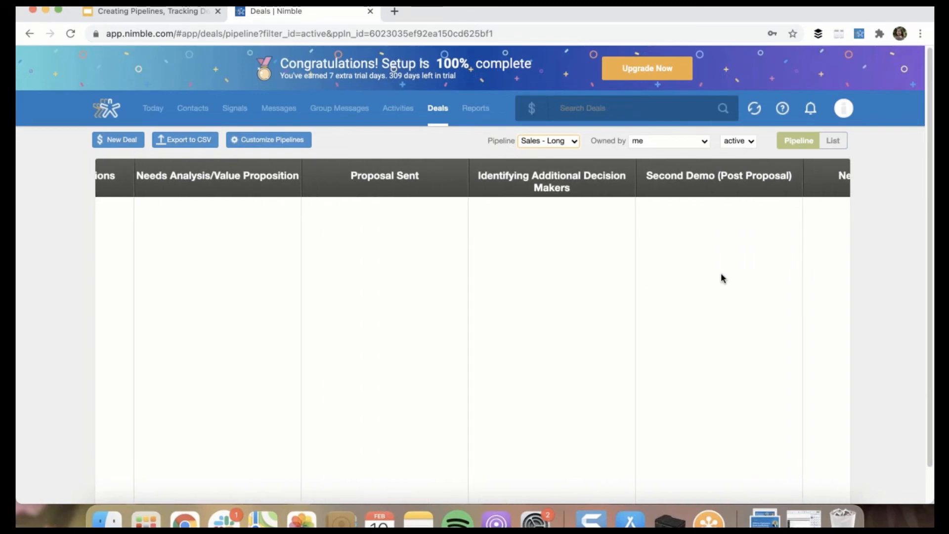
scroll(721, 276, "right", 5)
scroll(721, 278, "right", 3)
scroll(721, 278, "right", 2)
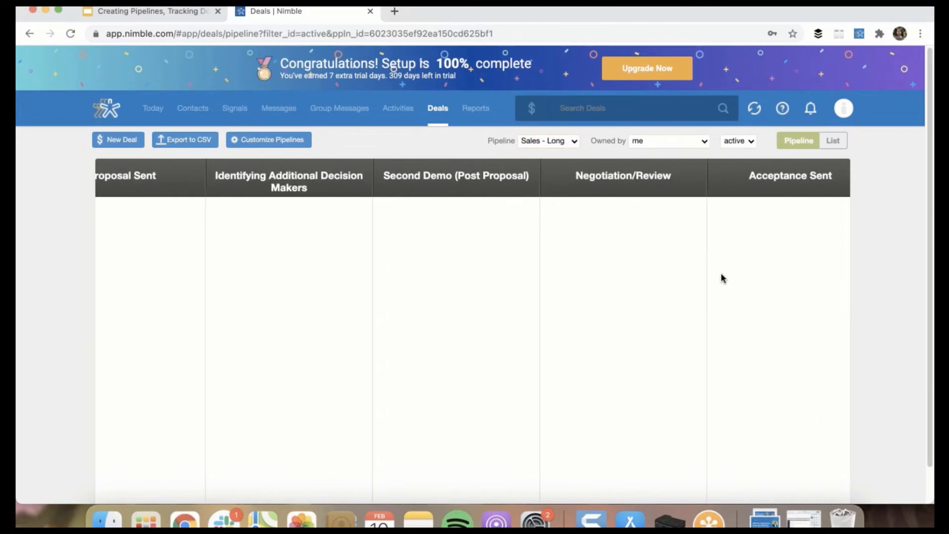
scroll(721, 278, "right", 1)
scroll(721, 278, "right", 1)
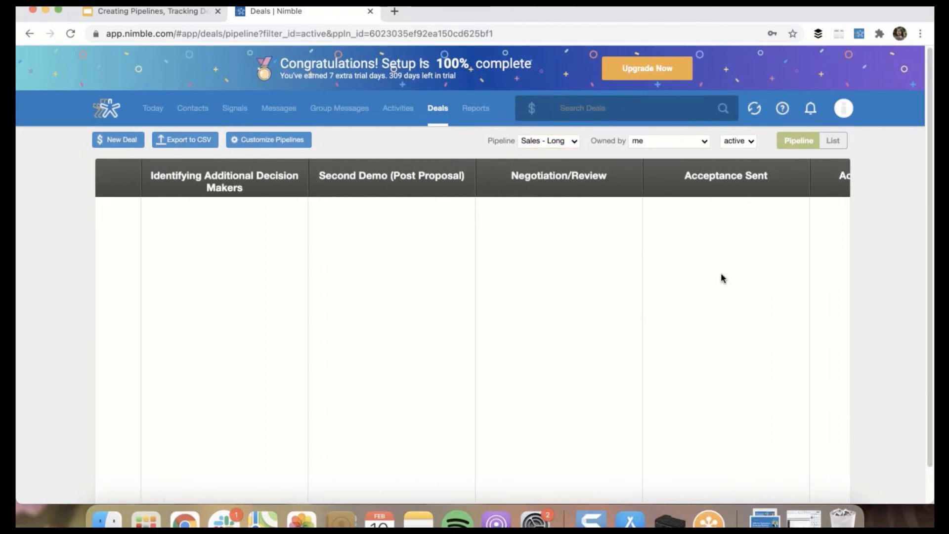
scroll(721, 278, "right", 10)
scroll(722, 278, "right", 2)
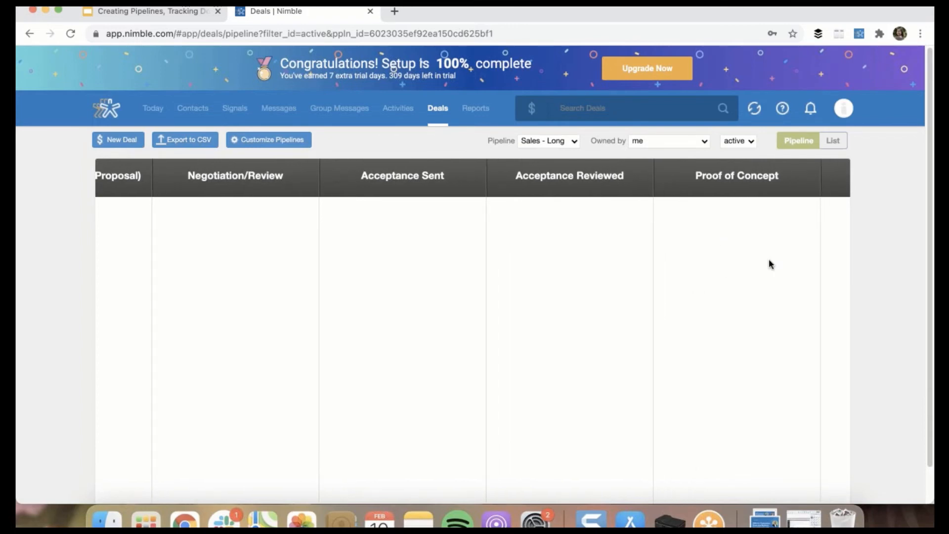
scroll(769, 262, "right", 11)
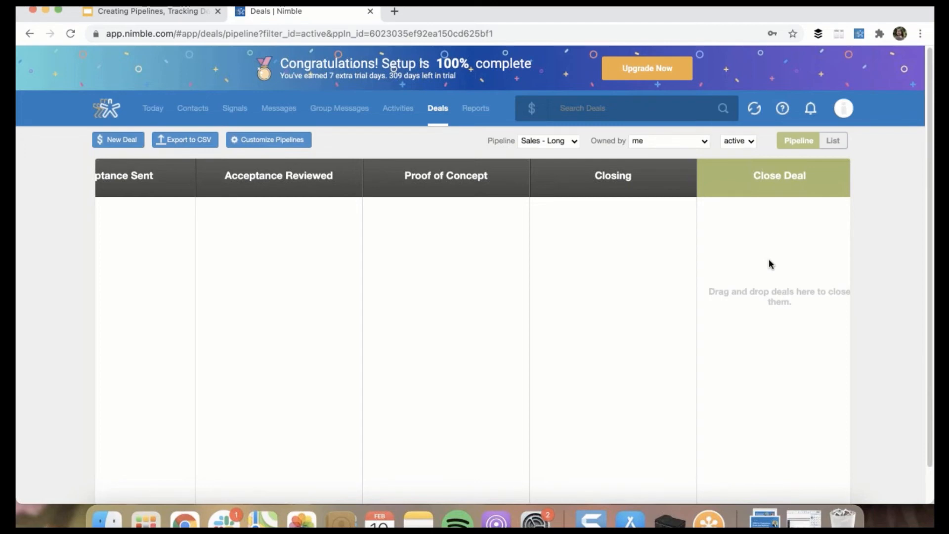
Display the PR Opp pipeline's deals and look through its stages up to Close Deal
left_click(543, 143)
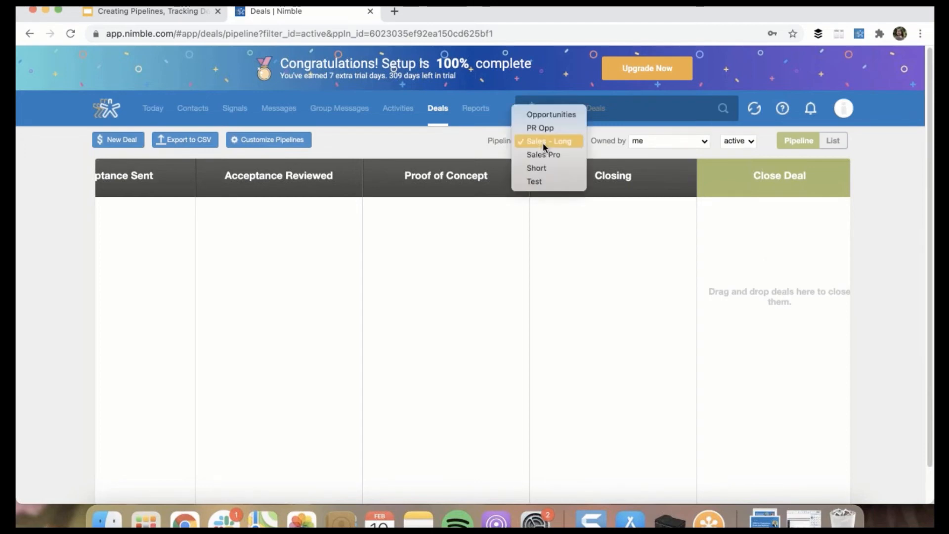
left_click(543, 131)
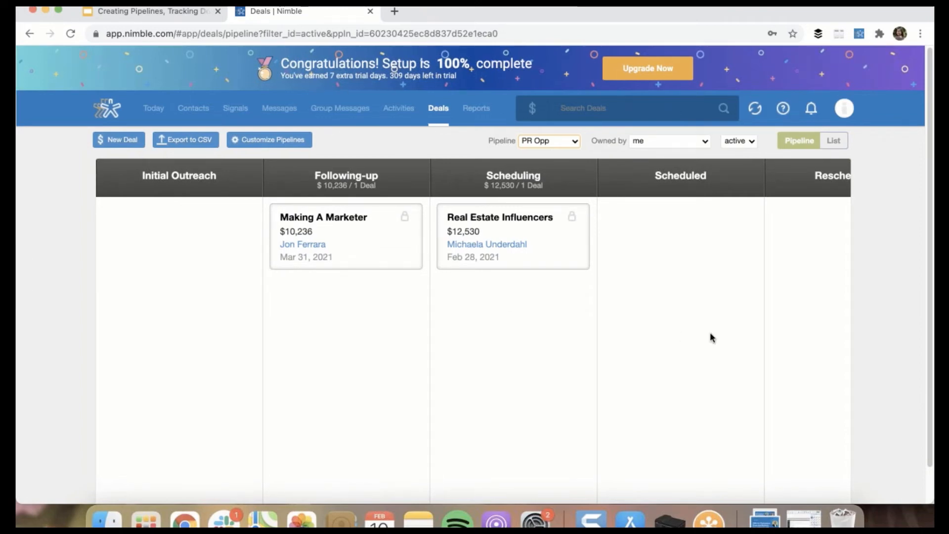
scroll(710, 333, "right", 3)
scroll(710, 334, "right", 6)
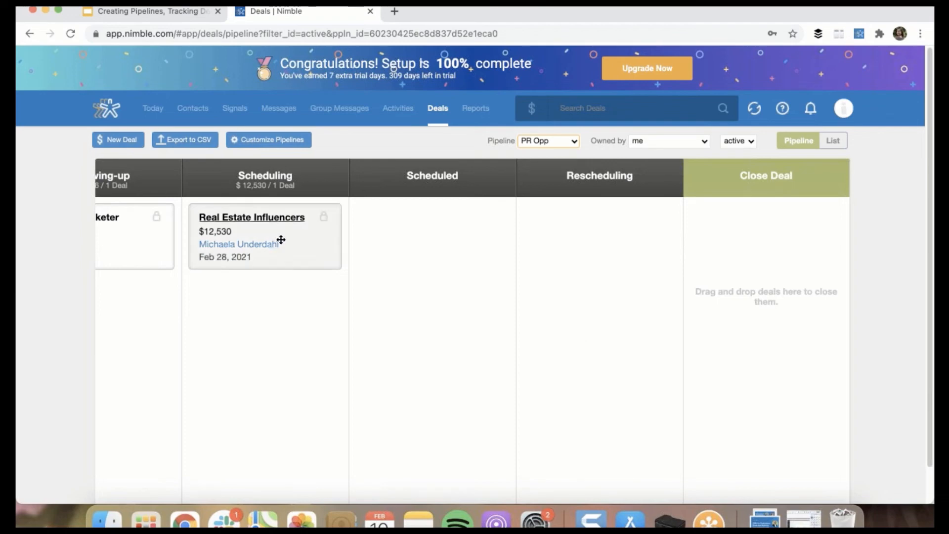
Close the Real Estate Influencers deal as won, save the reason "because we're cool :)", and dismiss the notification
left_click_drag(281, 239, 744, 271)
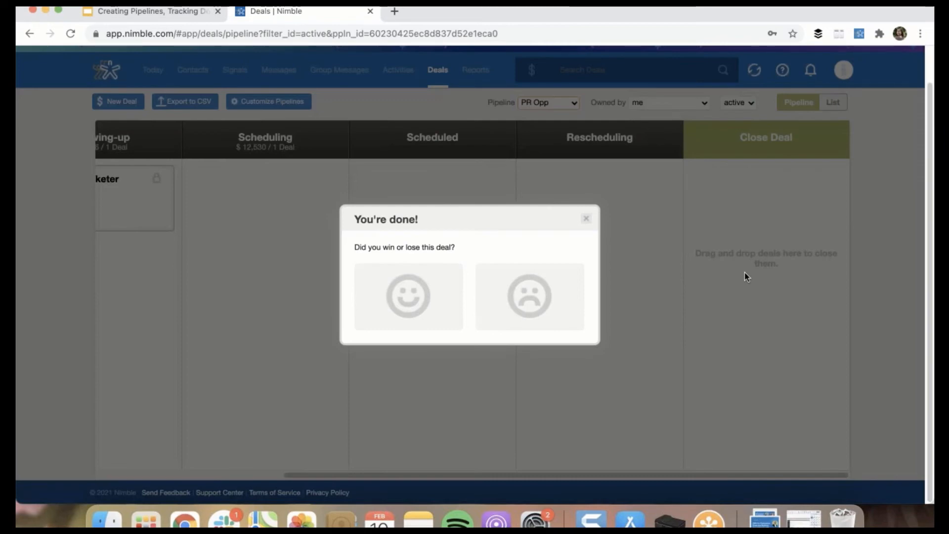
left_click(440, 302)
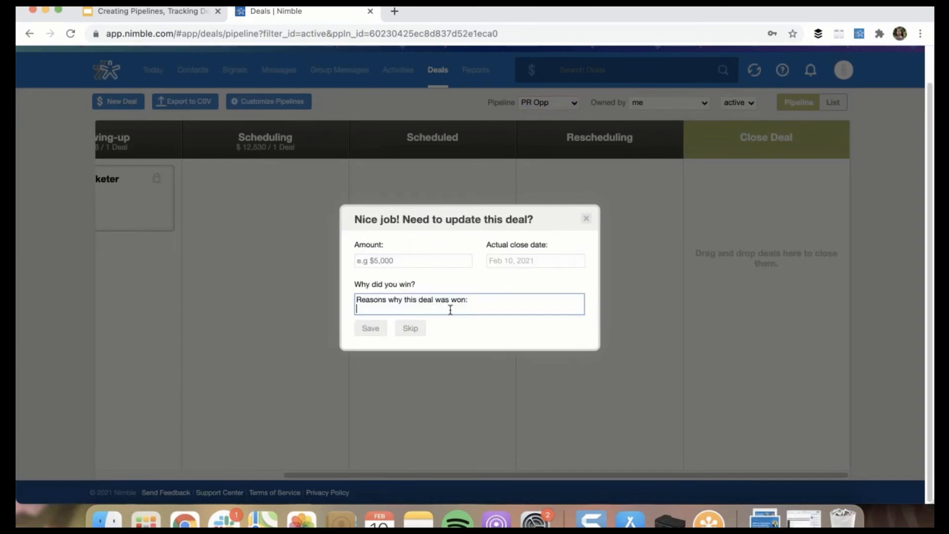
type("because w're cool :")
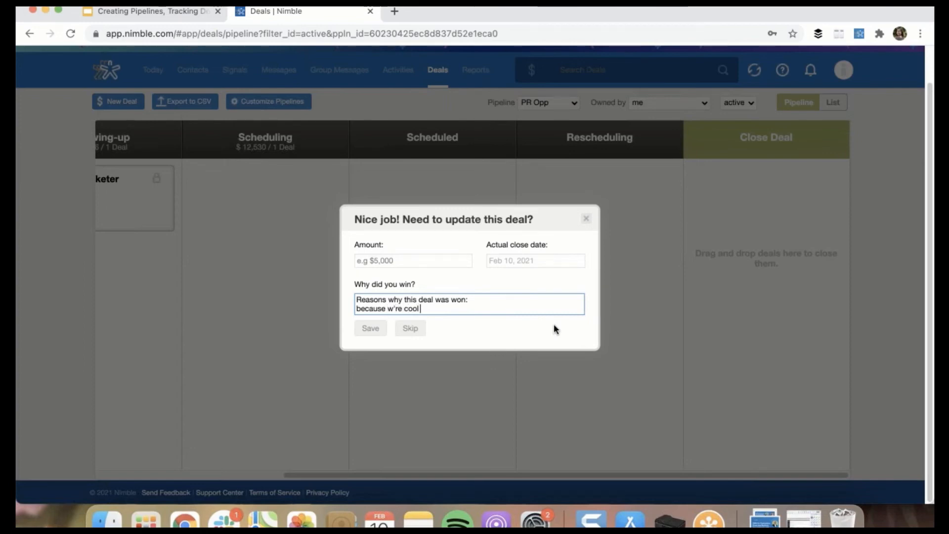
type(")")
left_click(394, 309)
type("e")
left_click(370, 330)
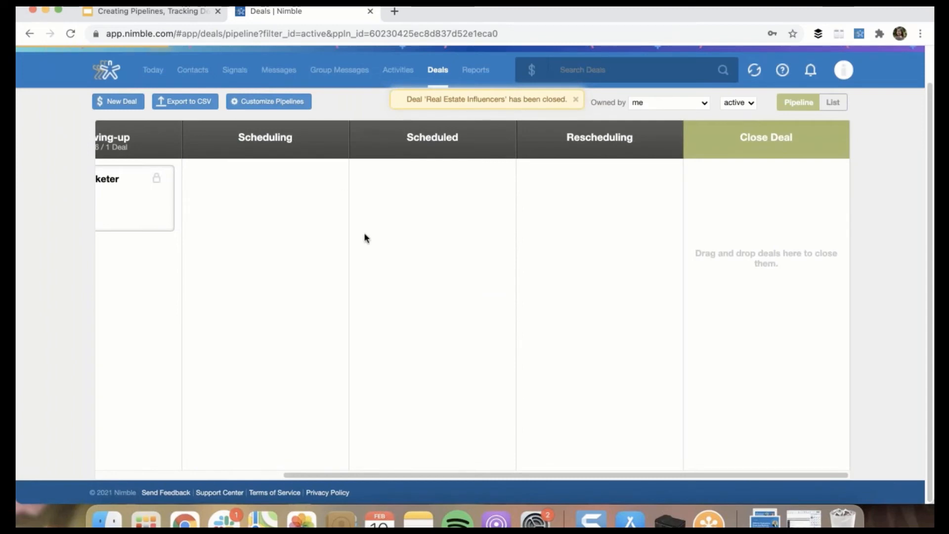
left_click(574, 100)
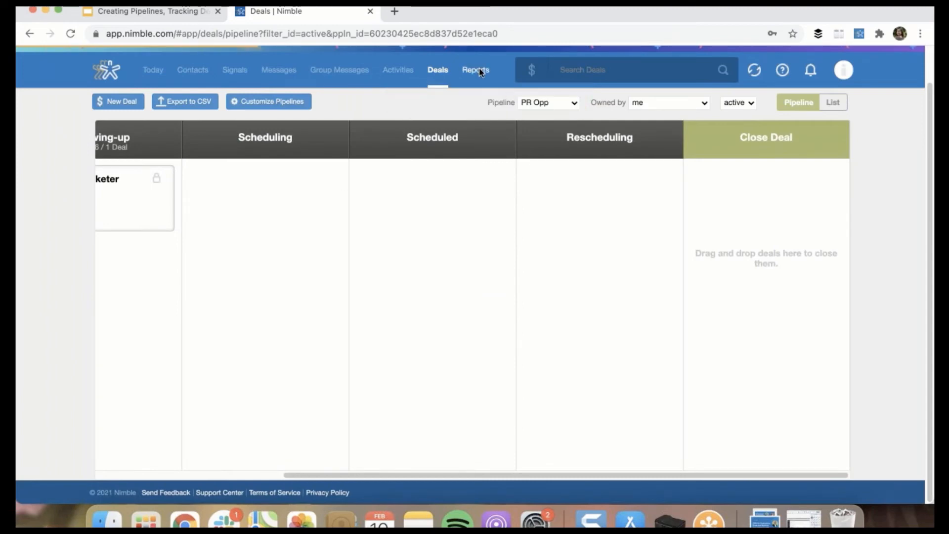
Open the reports dashboard, examine its pipeline and team filter choices, and view the figures for this week and last week
left_click(478, 71)
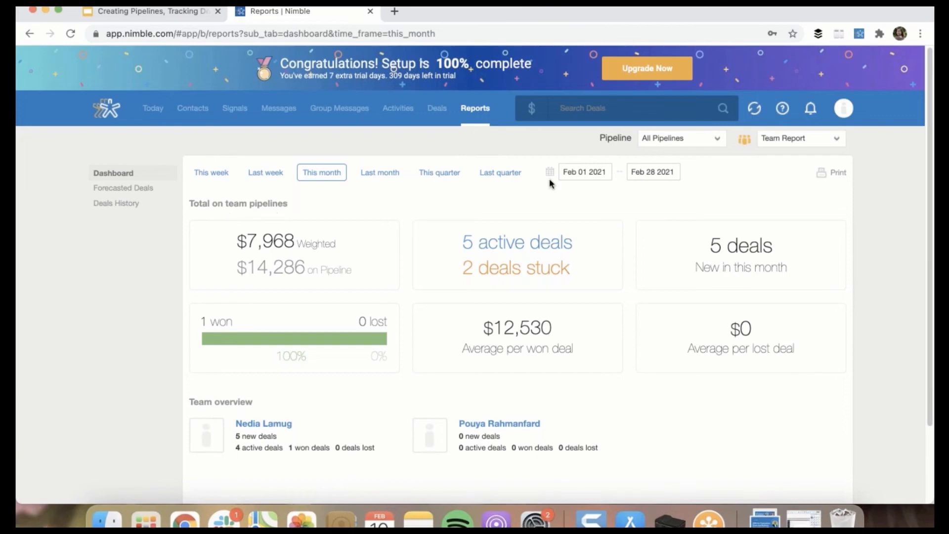
left_click(671, 138)
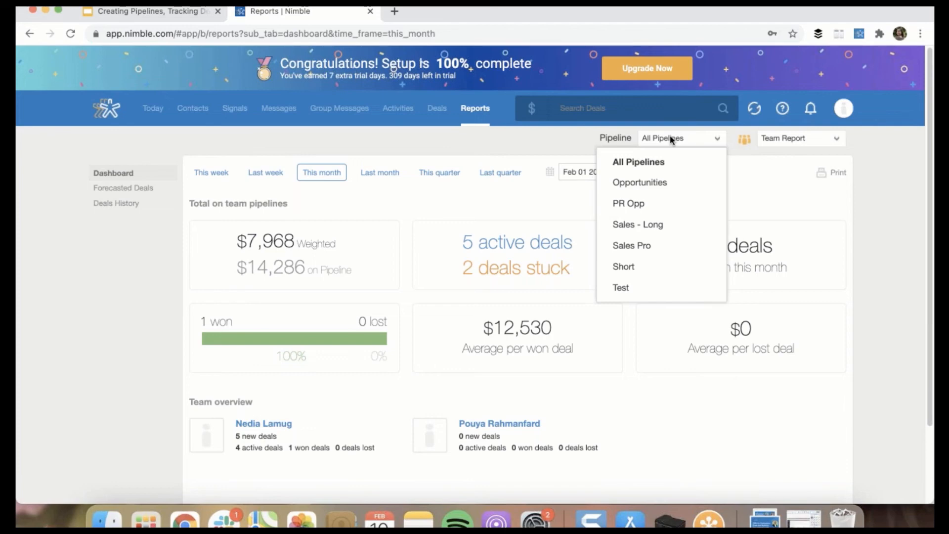
left_click(671, 139)
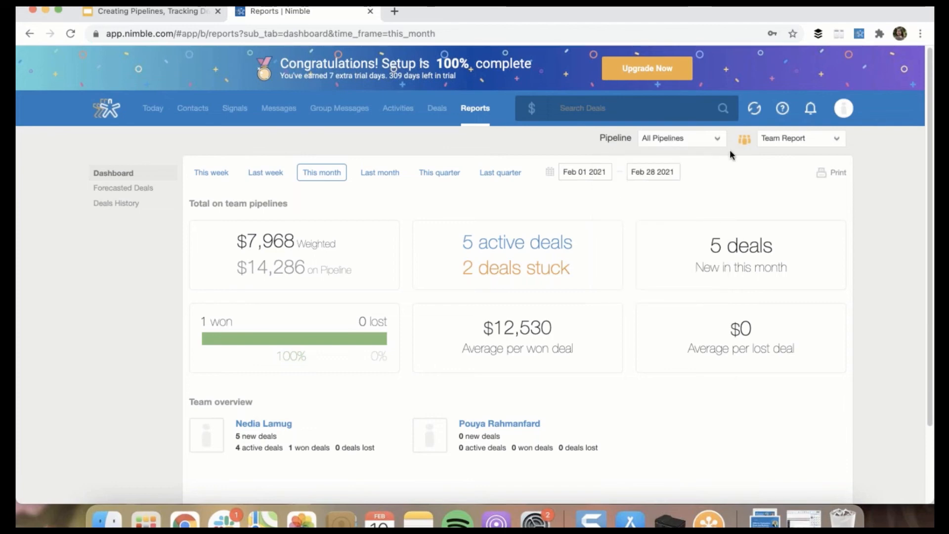
left_click(815, 138)
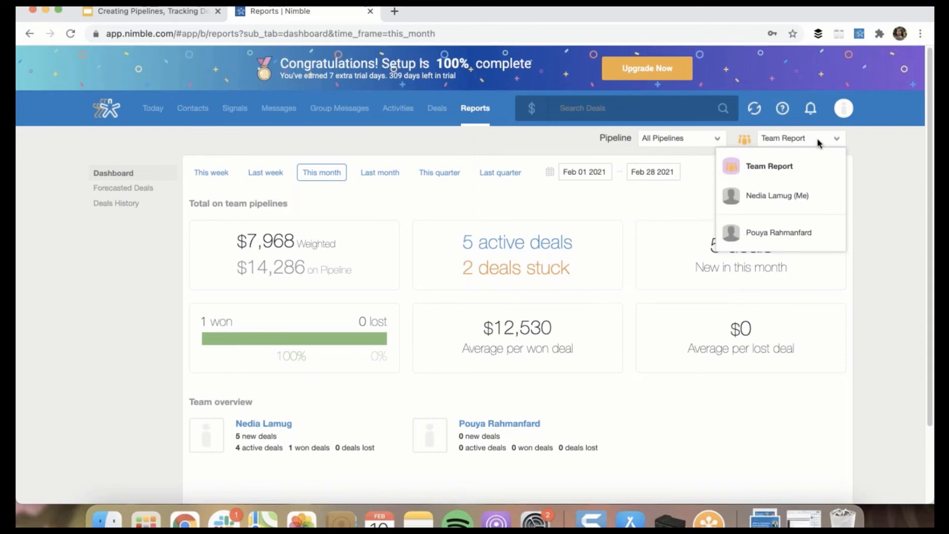
left_click(817, 143)
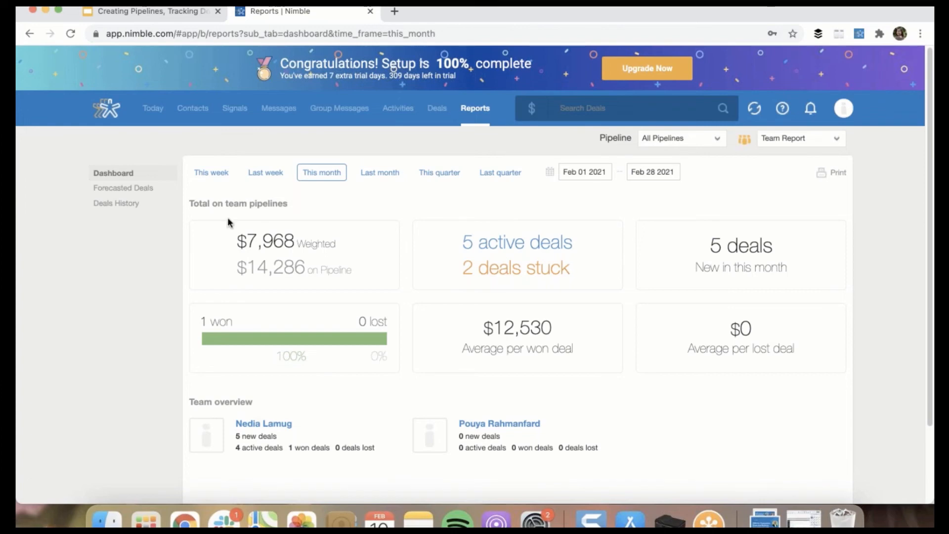
left_click(220, 174)
left_click(265, 172)
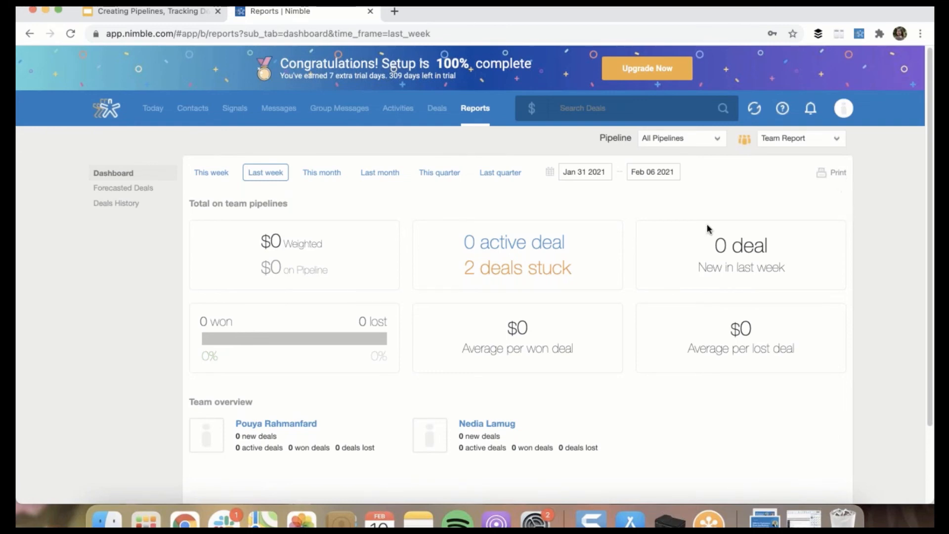
View the Forecasted Deals revenue chart for next month
left_click(136, 191)
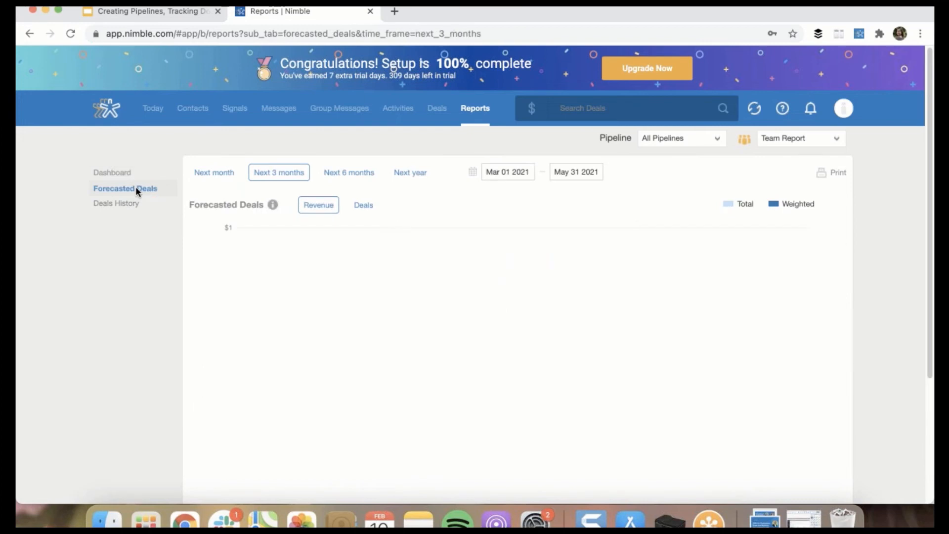
left_click(227, 173)
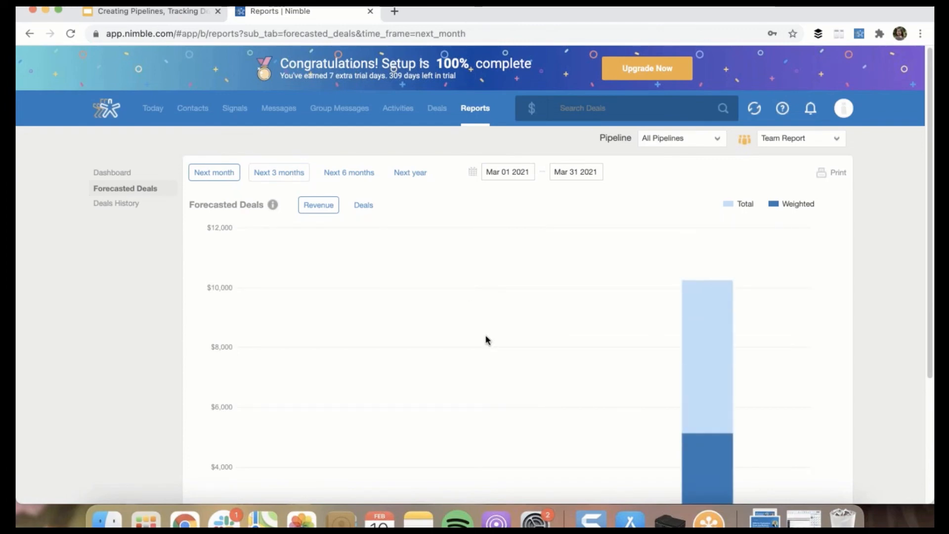
scroll(547, 346, "down", 1)
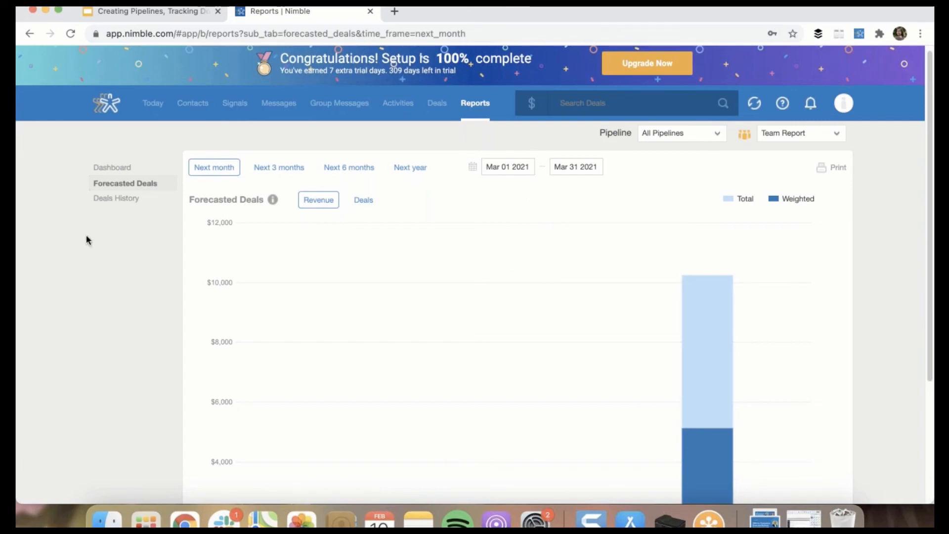
Open the Deals History report and view its revenue chart for last week and last year
left_click(117, 200)
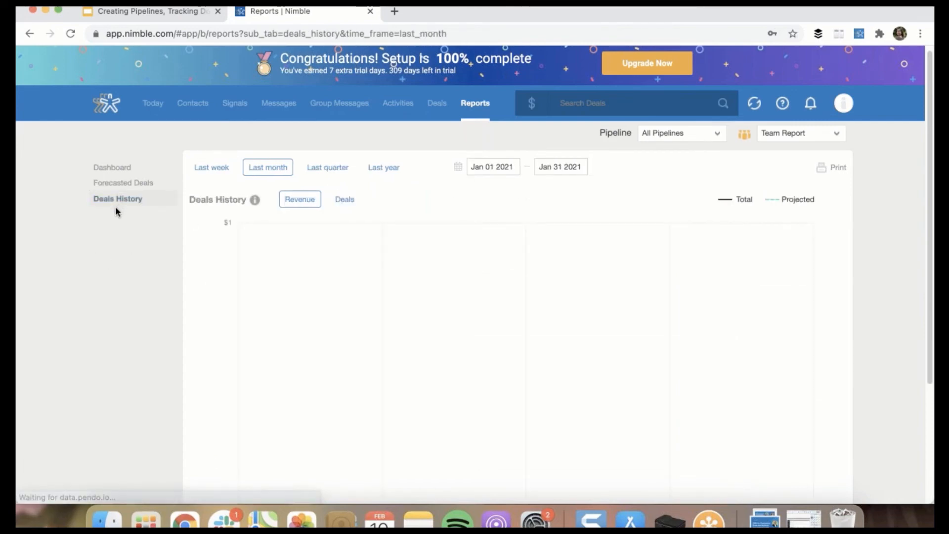
left_click(218, 167)
left_click(383, 167)
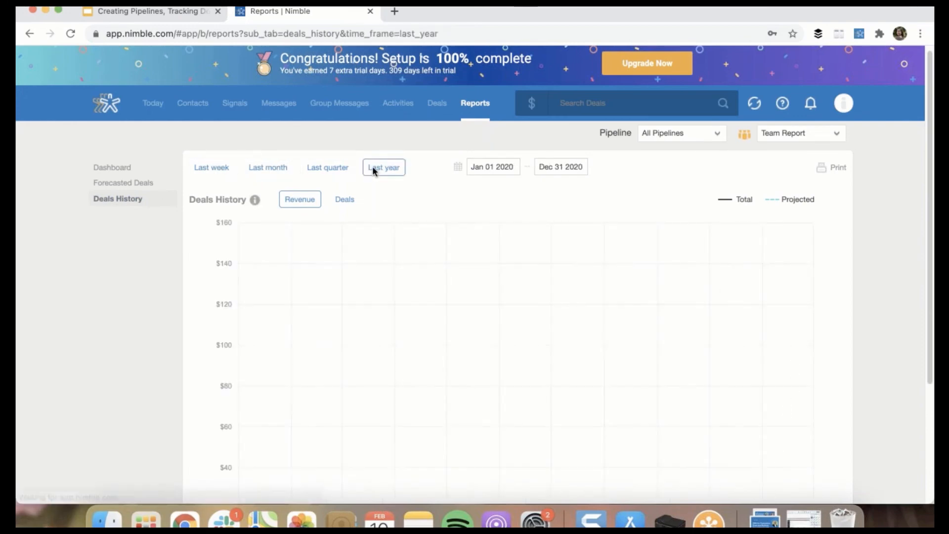
scroll(494, 296, "down", 1)
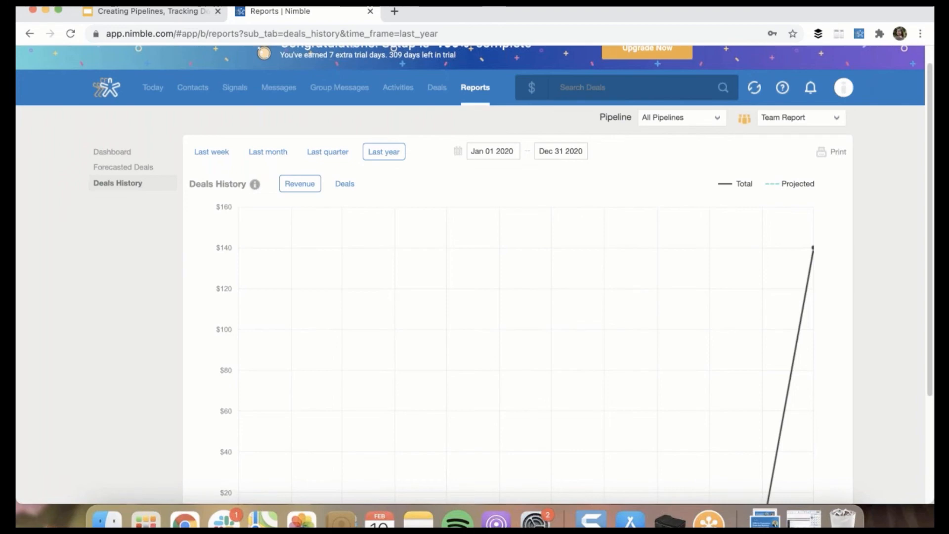
Switch to the Google Slides presentation and show the Next Nimble Webinars slide
left_click(153, 11)
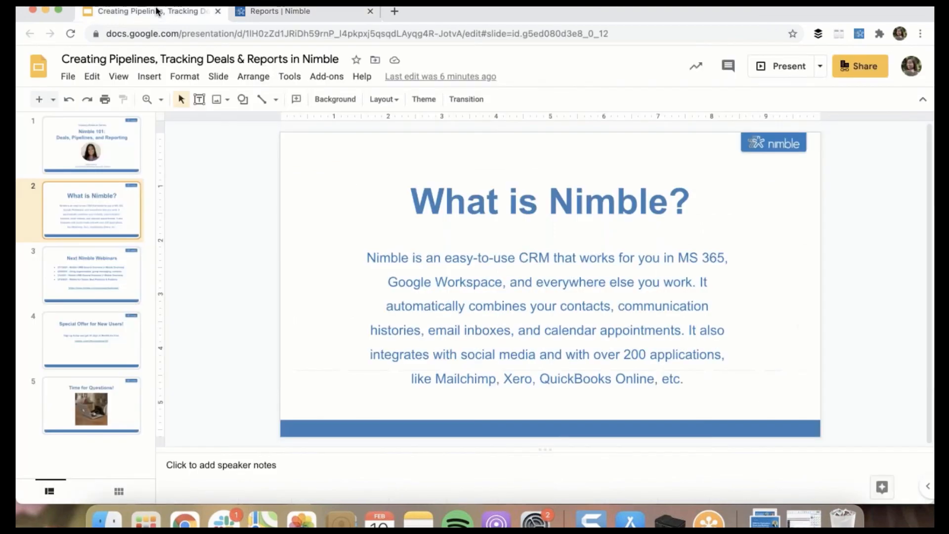
left_click(114, 274)
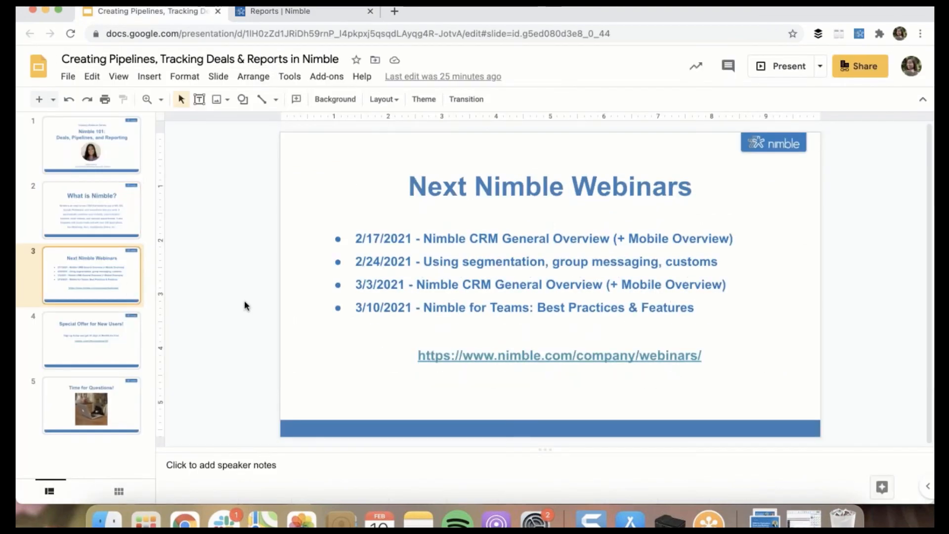